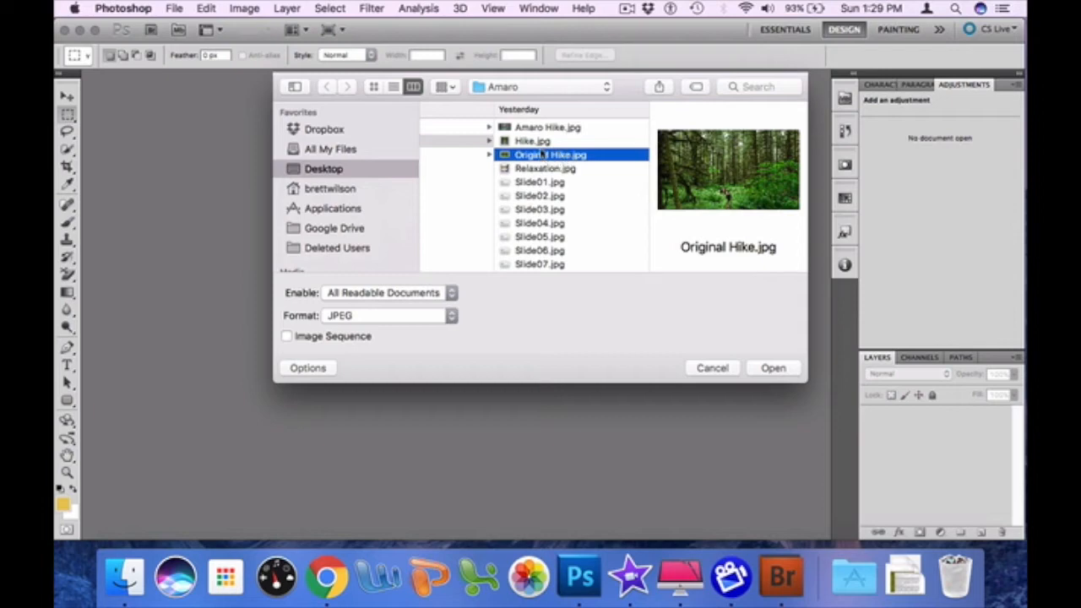
- Open Original Hike.jpg and set the photo's brightness to 60 and contrast to 12
{"action": "left_click", "coordinate": [772, 368]}
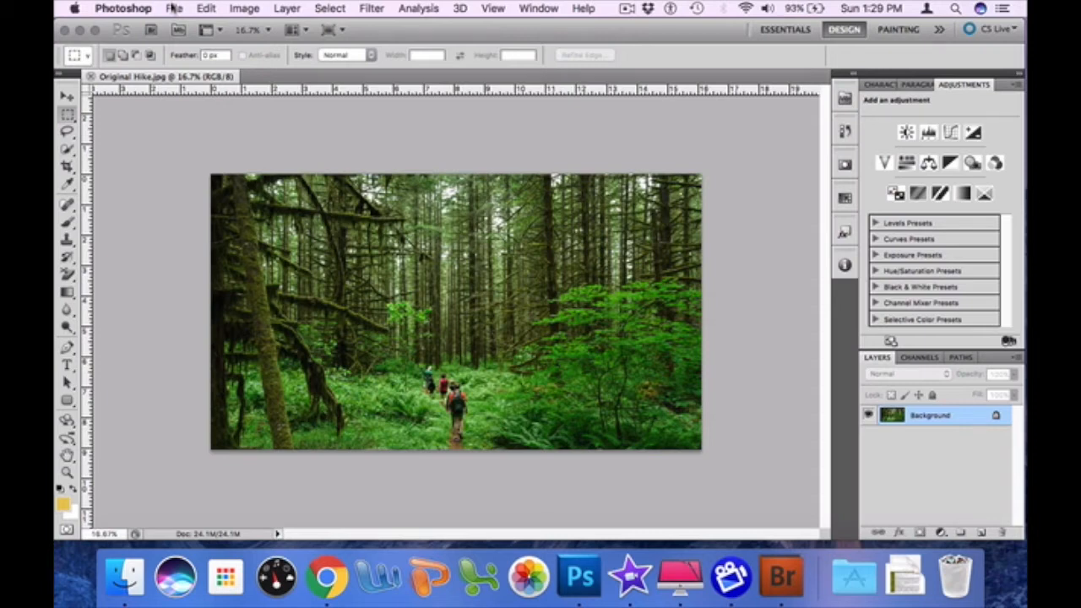
{"action": "left_click", "coordinate": [246, 8]}
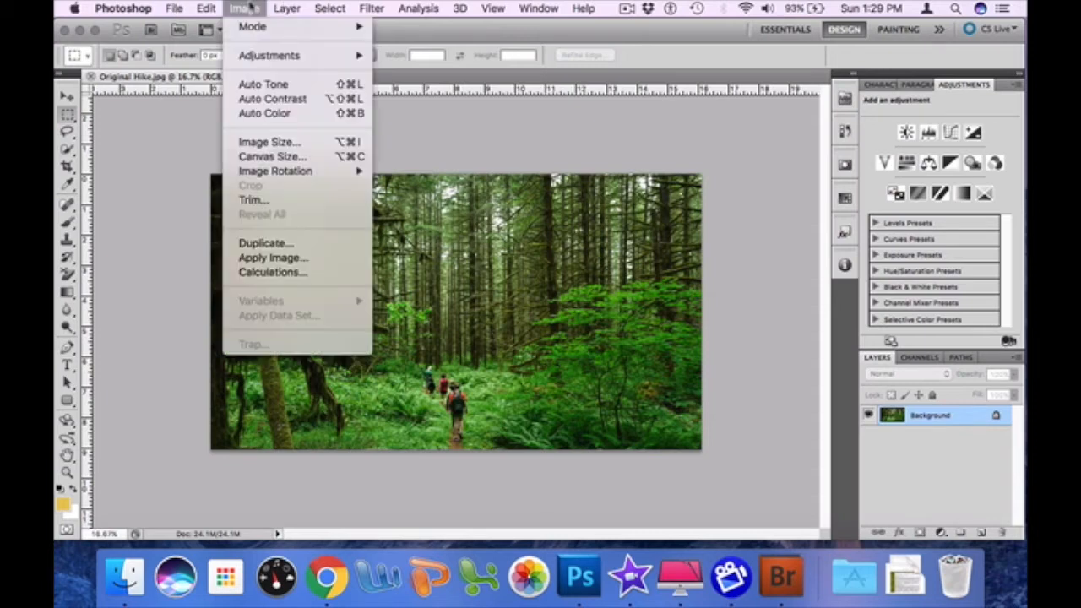
{"action": "mouse_move", "coordinate": [266, 59]}
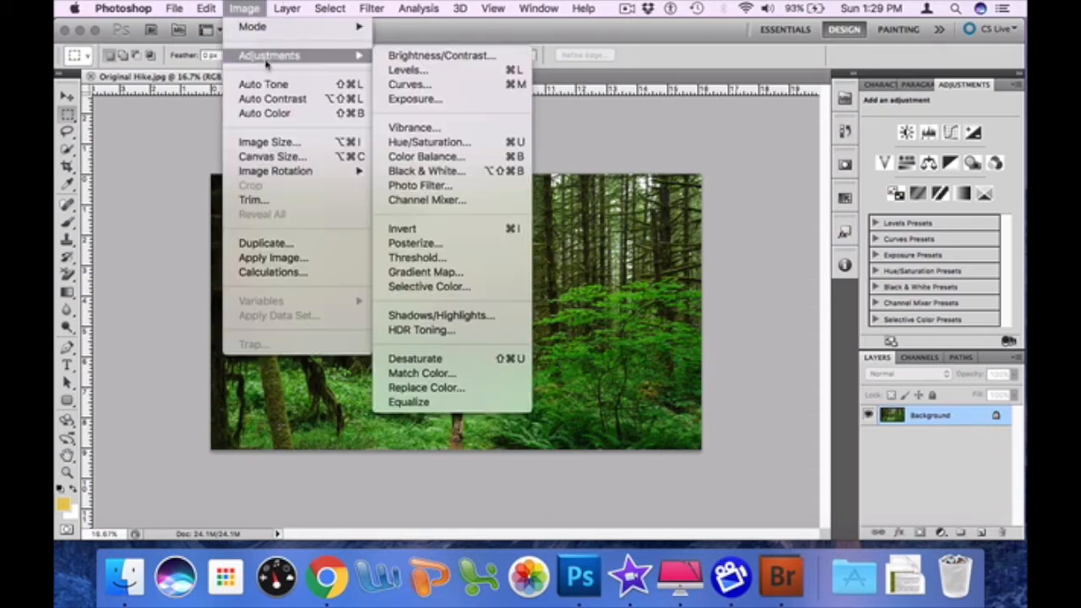
{"action": "left_click", "coordinate": [416, 57]}
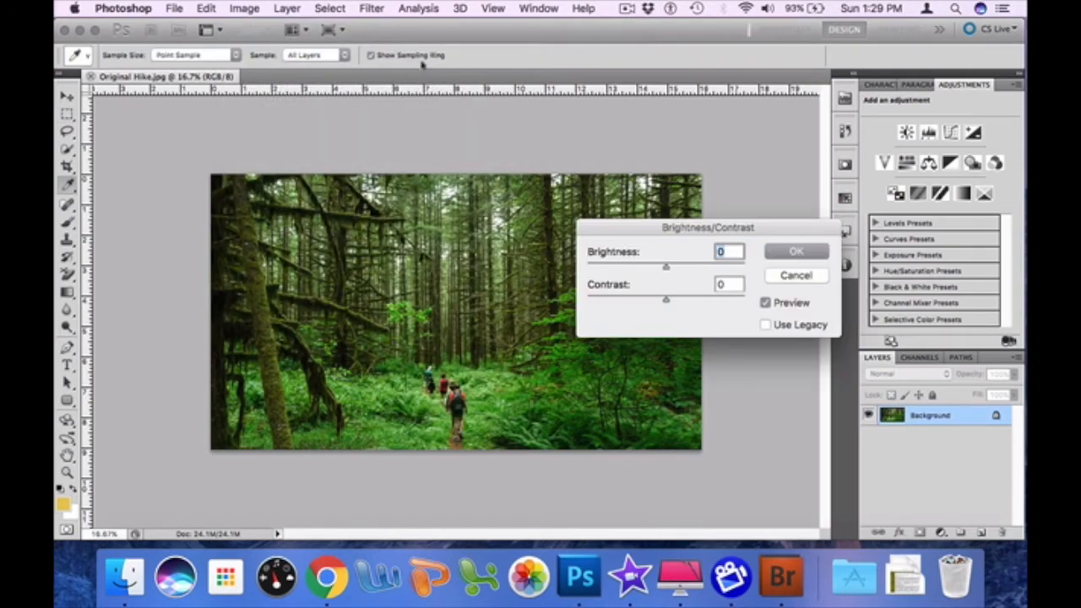
{"action": "left_click_drag", "start_coordinate": [695, 235], "coordinate": [515, 137]}
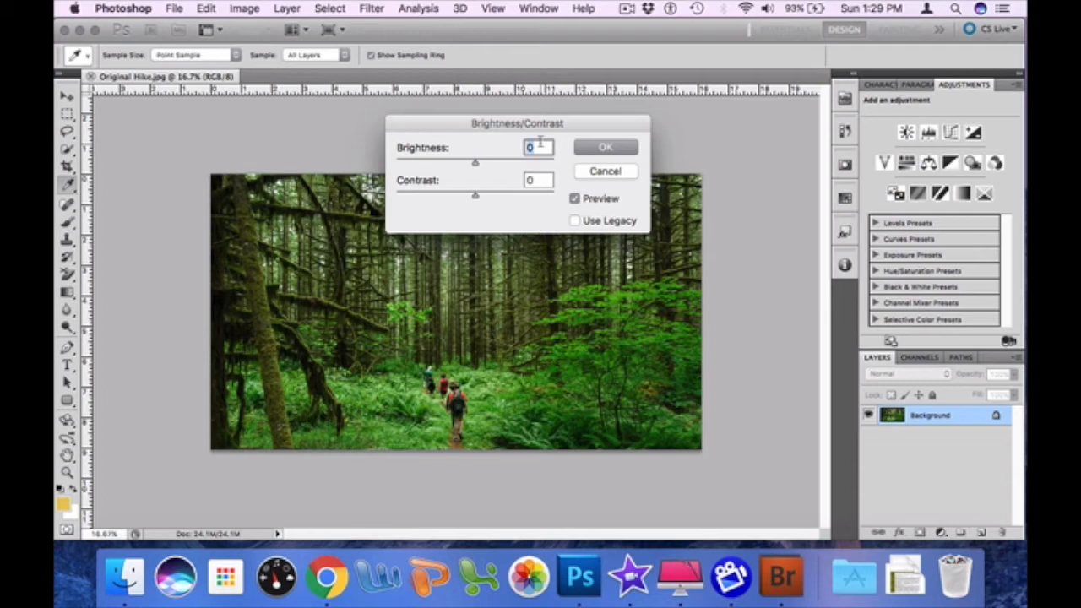
{"action": "type", "text": "60"}
{"action": "key", "text": "Tab"}
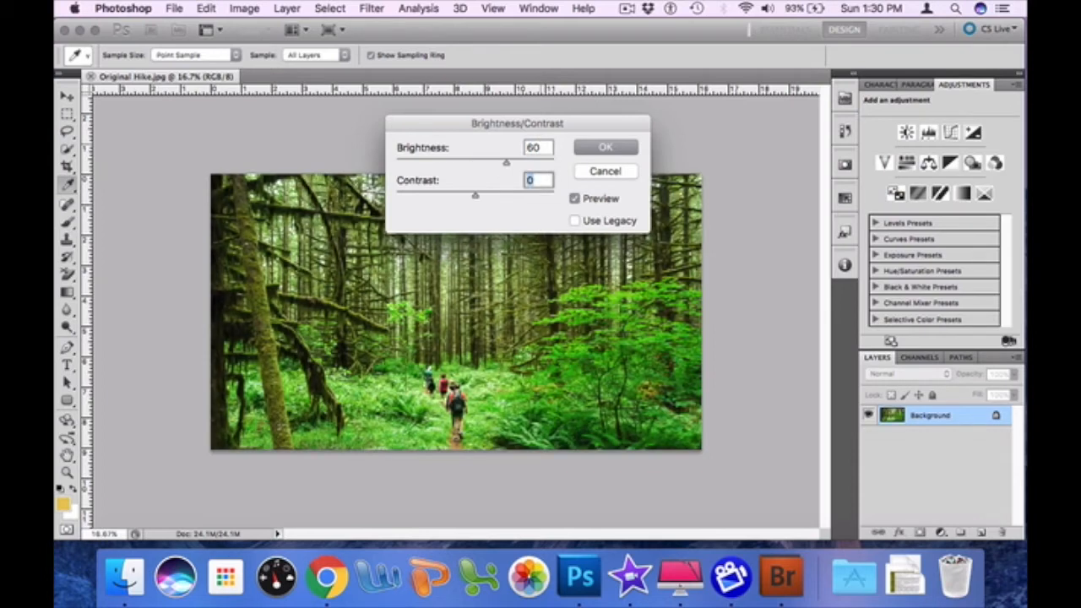
{"action": "type", "text": "12"}
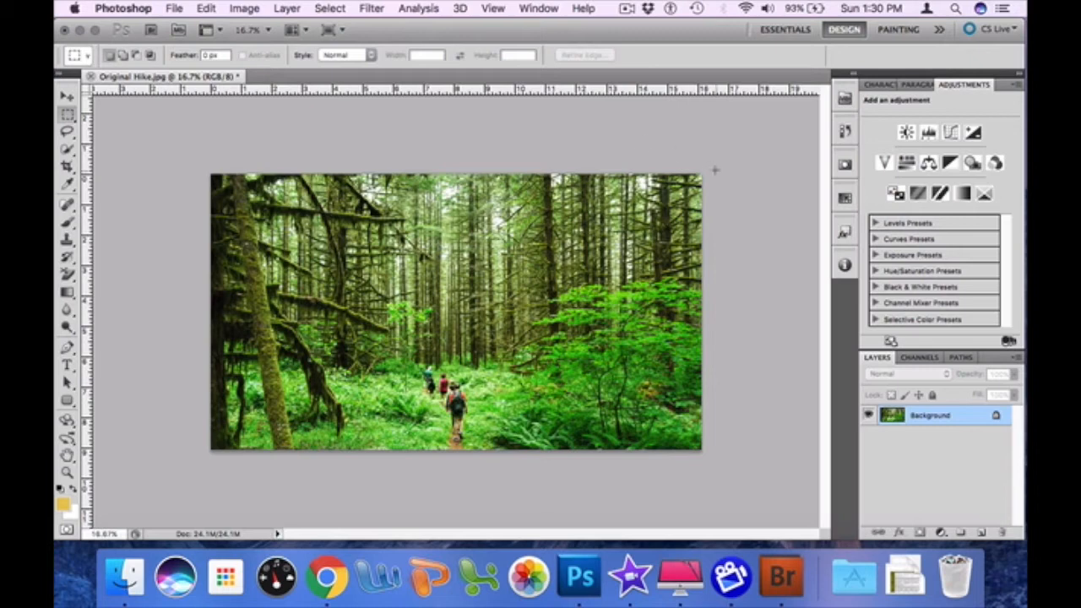
{"action": "left_click", "coordinate": [287, 8]}
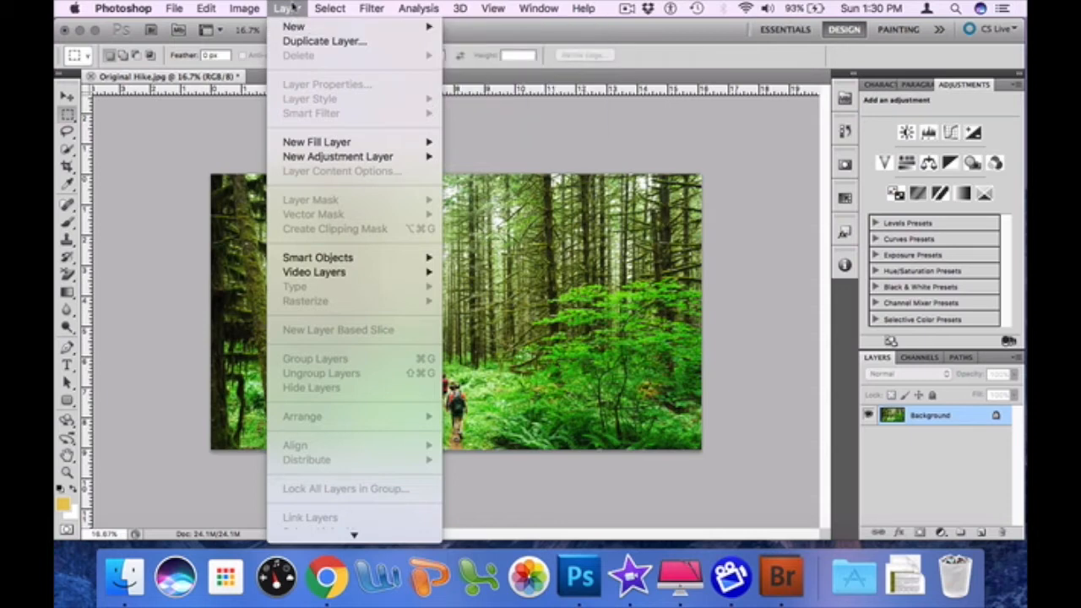
{"action": "mouse_move", "coordinate": [293, 28]}
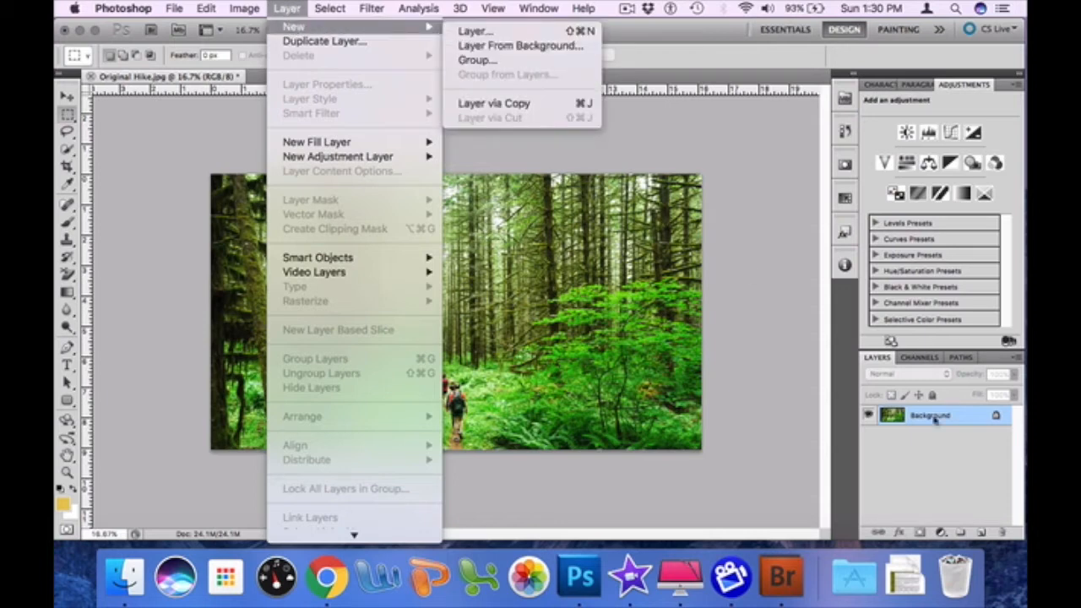
{"action": "left_click", "coordinate": [944, 498]}
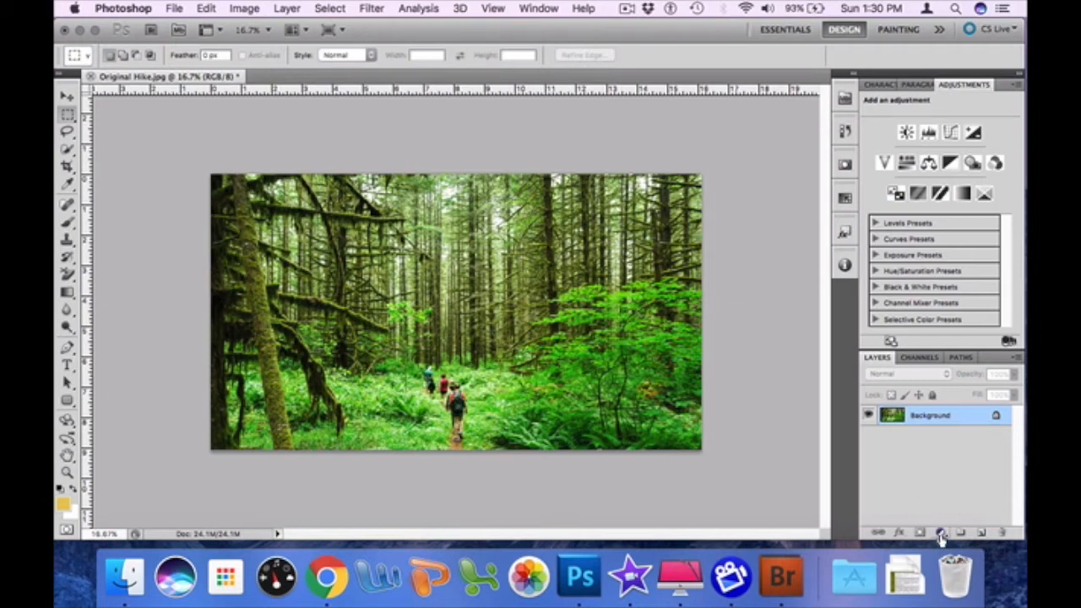
- Add a solid color fill layer in #fef7d9 above the photo and set its blend mode to Multiply
{"action": "left_click", "coordinate": [942, 534]}
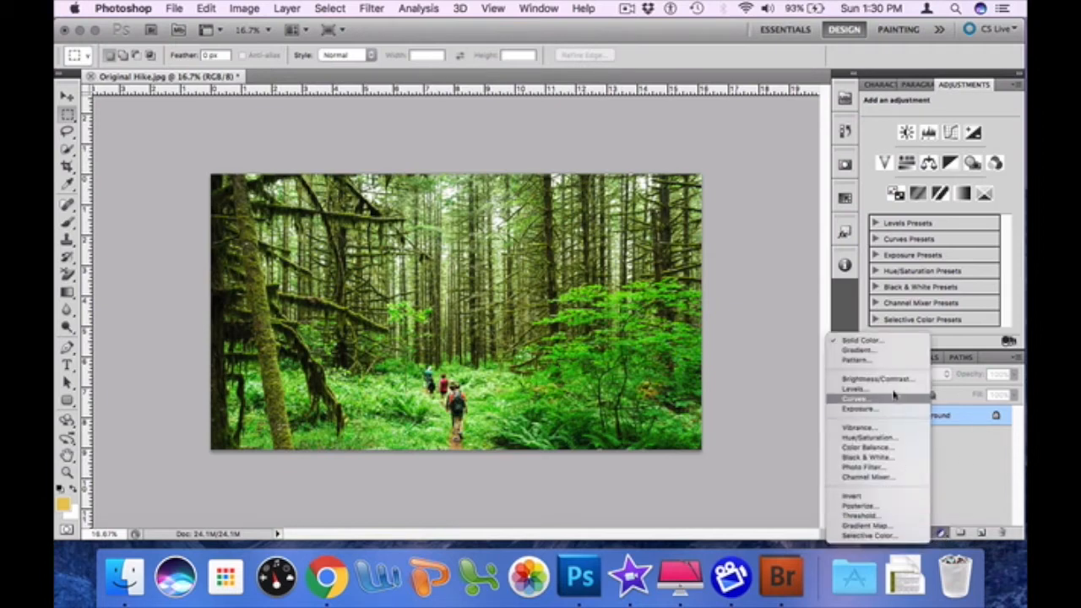
{"action": "left_click", "coordinate": [882, 341]}
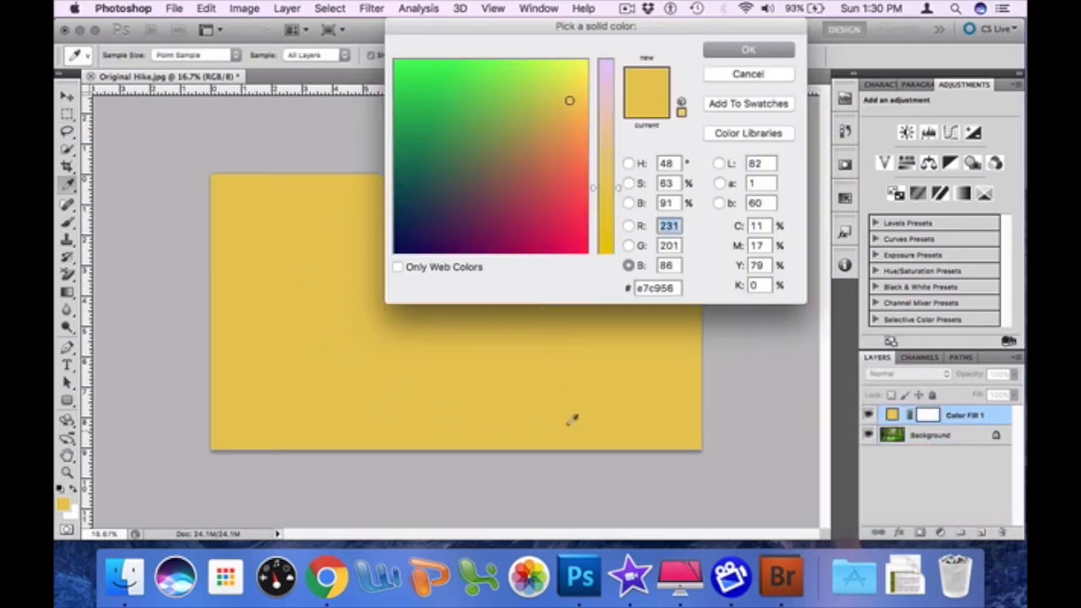
{"action": "double_click", "coordinate": [673, 291]}
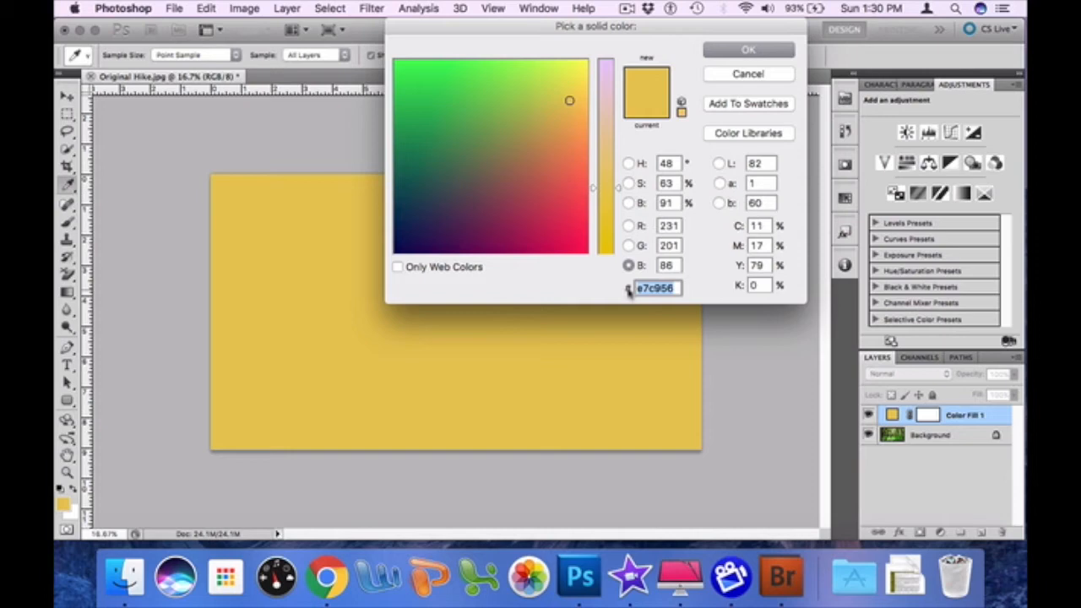
{"action": "type", "text": "fe"}
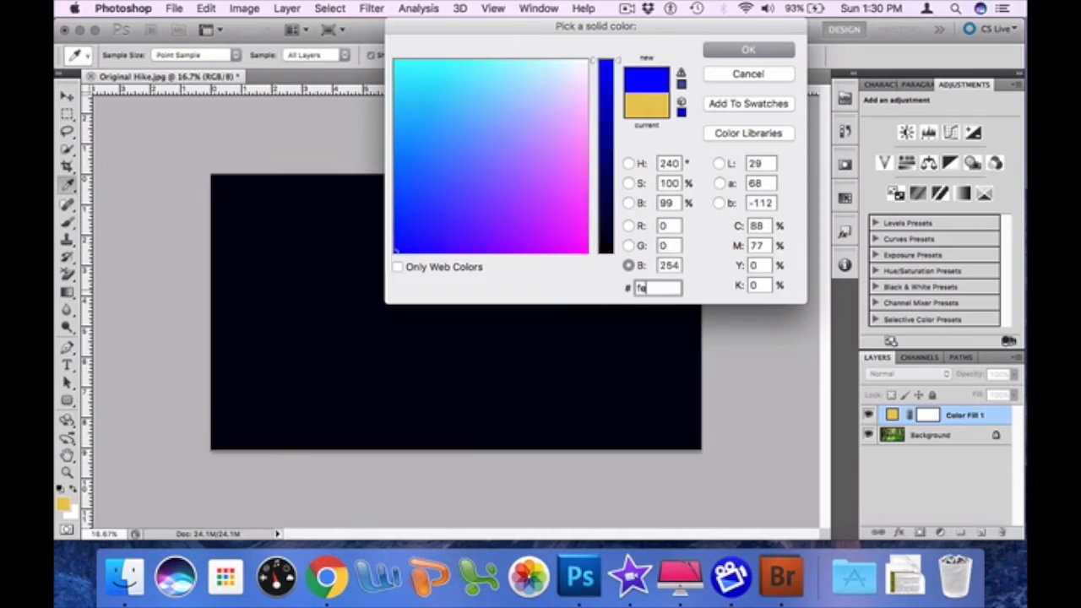
{"action": "type", "text": "f7d9"}
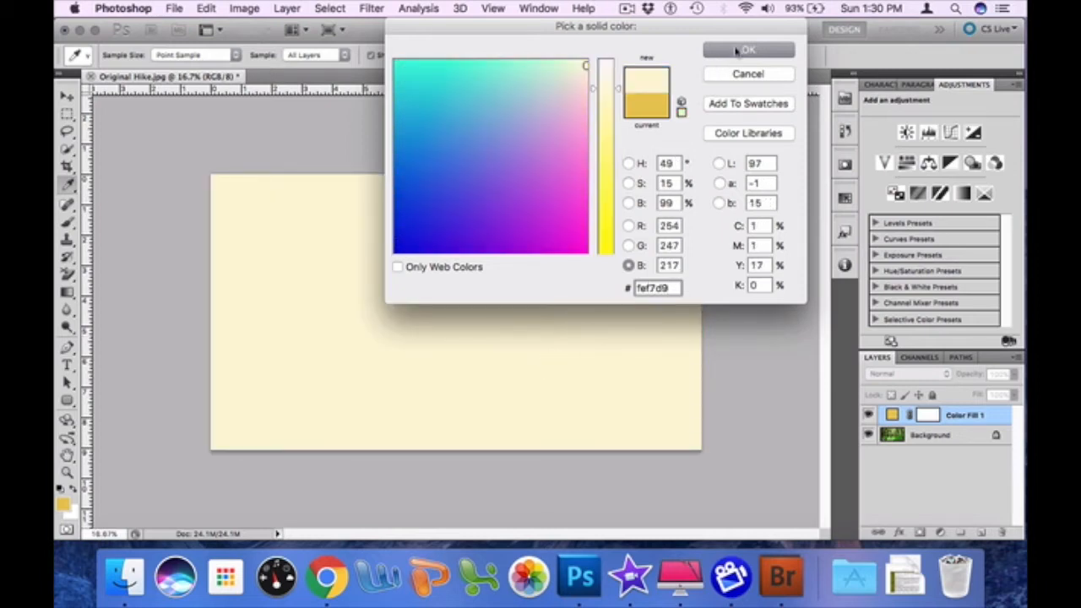
{"action": "left_click", "coordinate": [735, 52]}
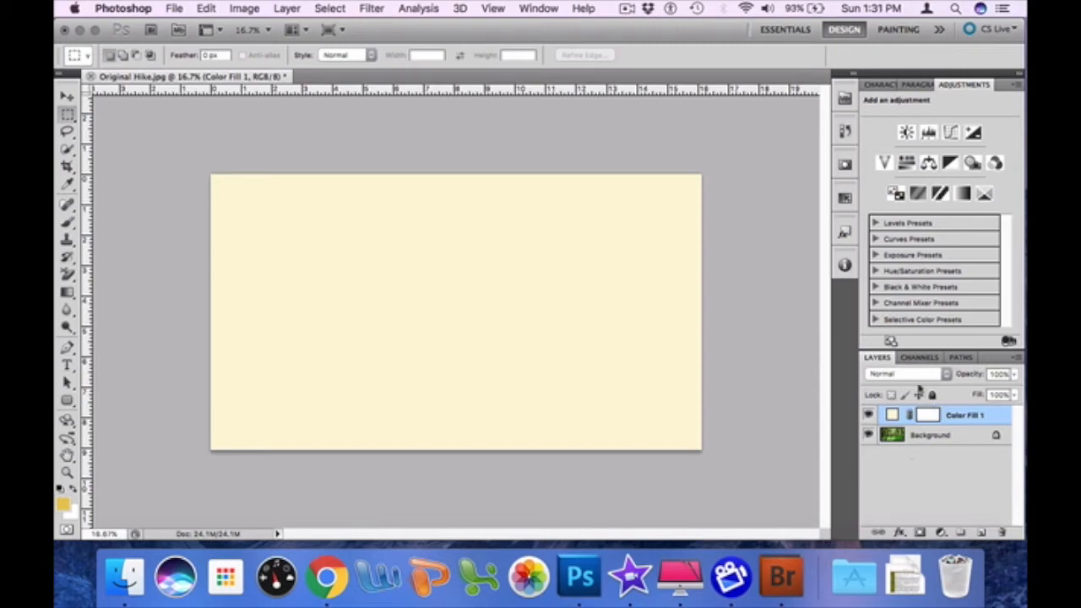
{"action": "left_click", "coordinate": [949, 374]}
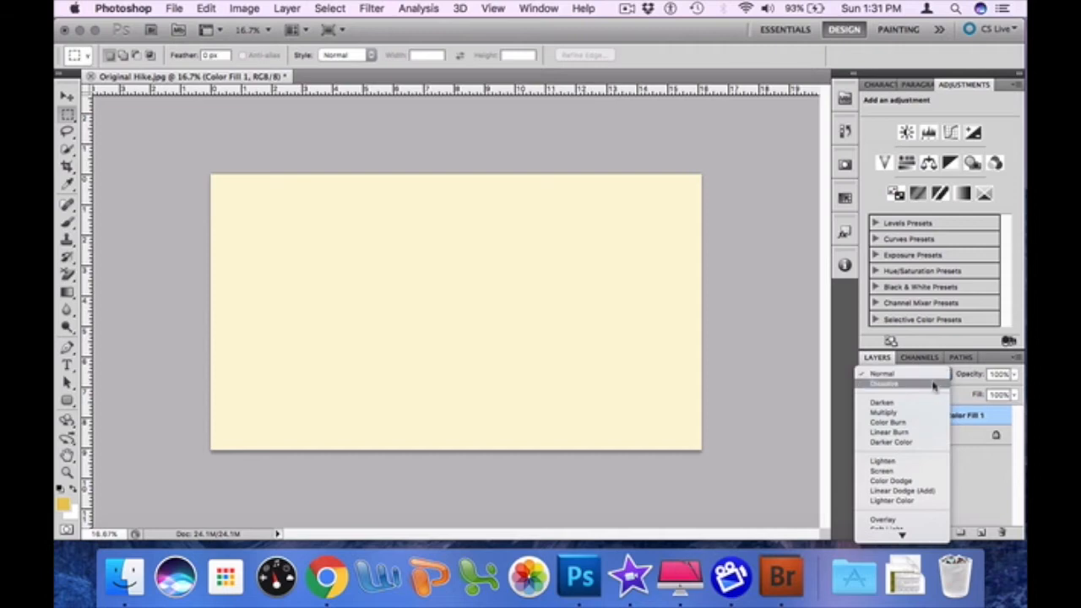
{"action": "left_click", "coordinate": [925, 413]}
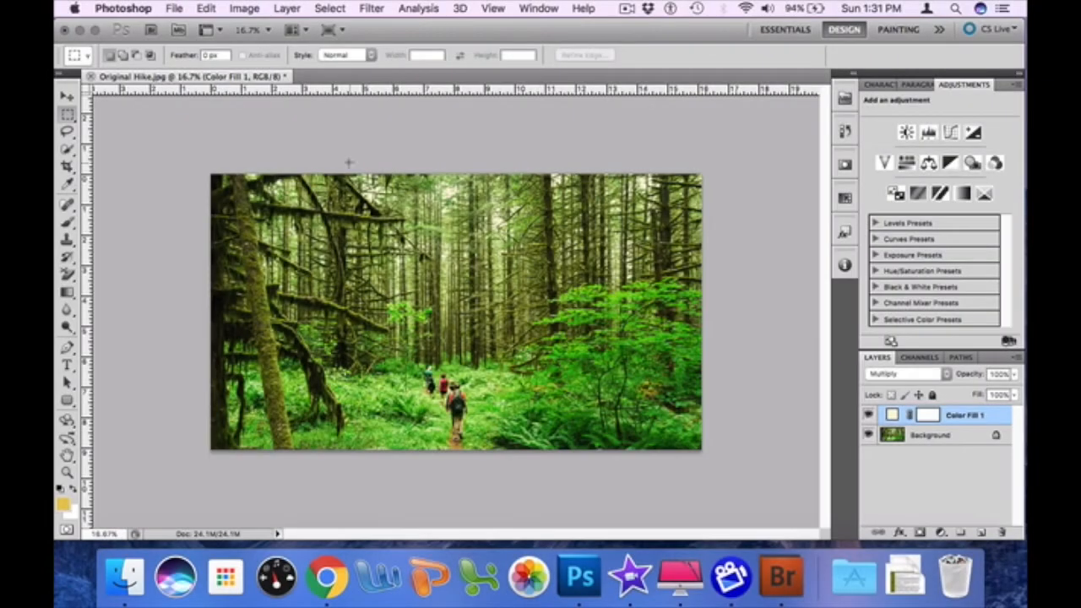
{"action": "left_click", "coordinate": [245, 10]}
{"action": "mouse_move", "coordinate": [264, 55]}
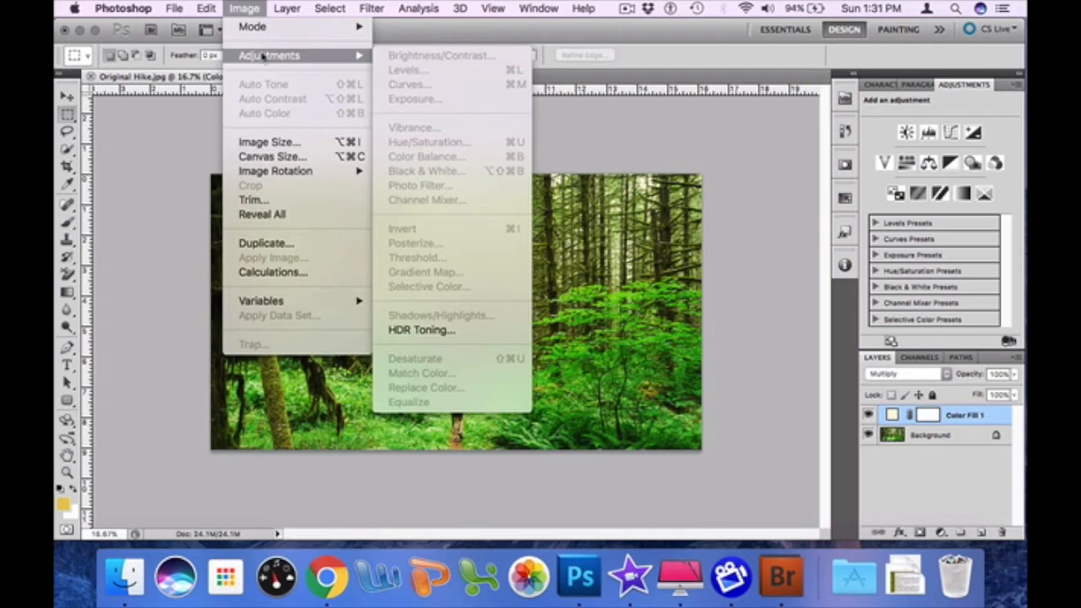
{"action": "left_click", "coordinate": [758, 378]}
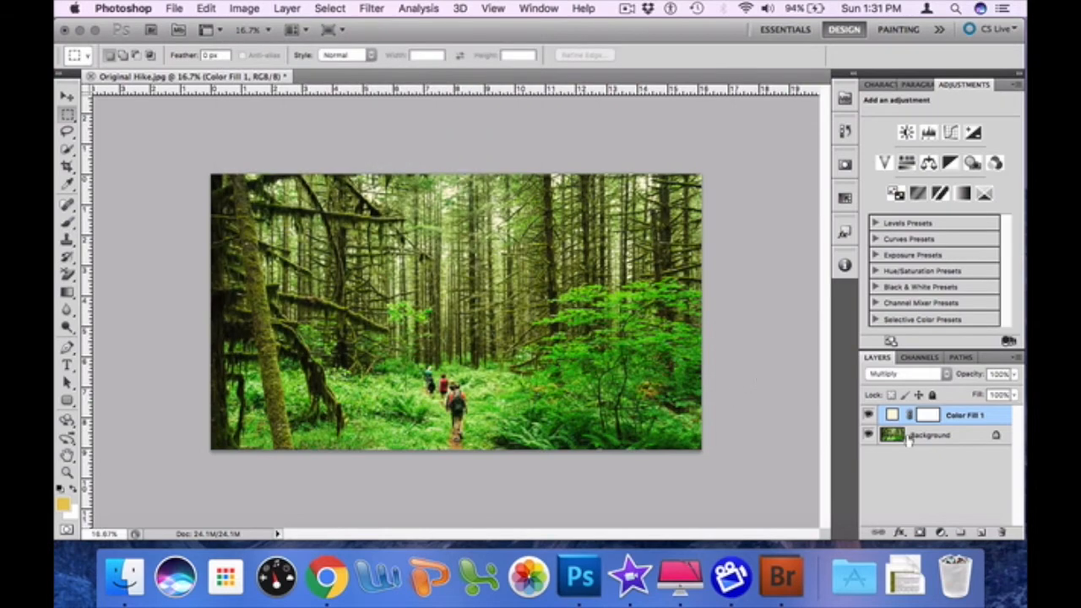
- Apply a Levels adjustment to the Background layer with the Blue channel's black output level set to 117
{"action": "left_click", "coordinate": [949, 435]}
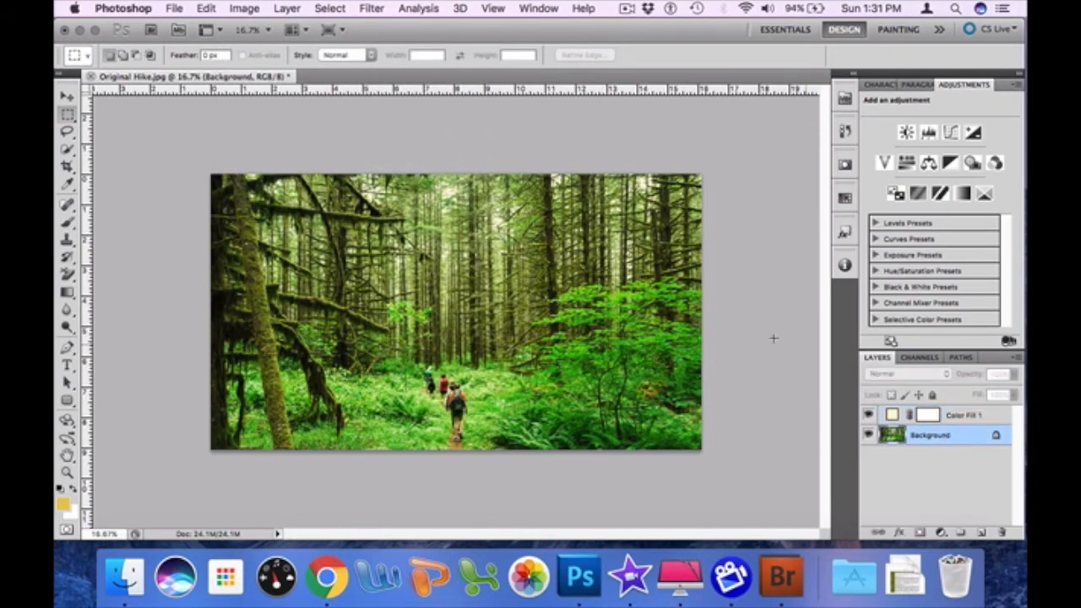
{"action": "left_click", "coordinate": [255, 9]}
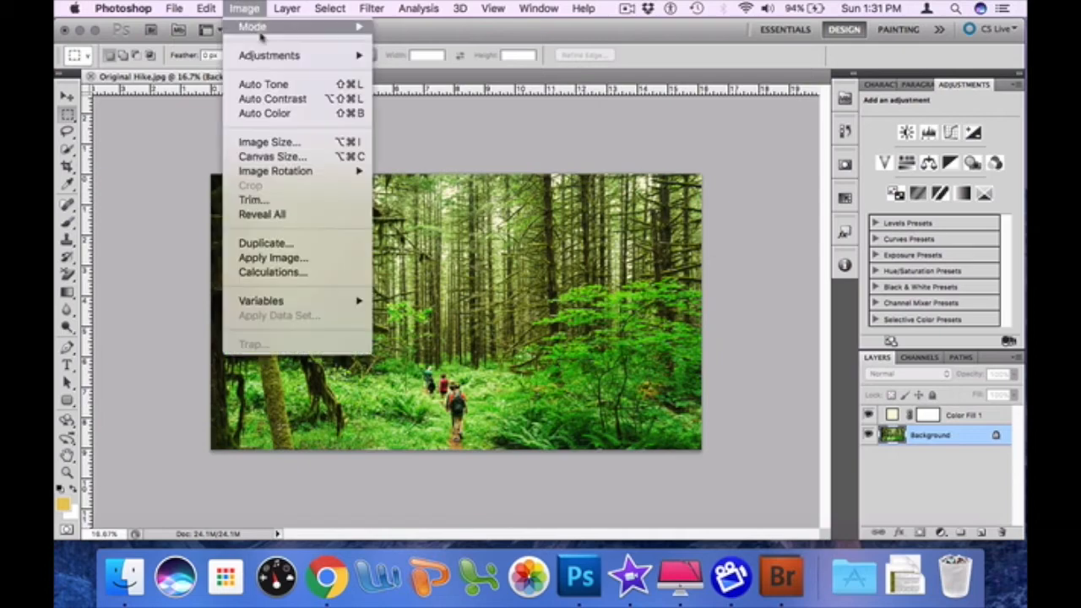
{"action": "mouse_move", "coordinate": [266, 56]}
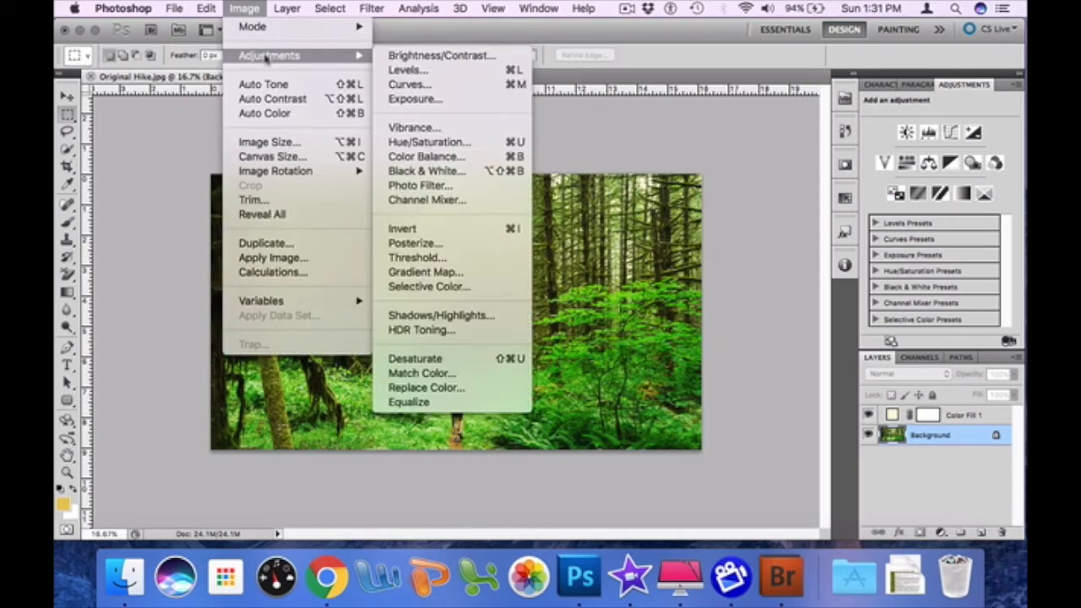
{"action": "left_click", "coordinate": [433, 72]}
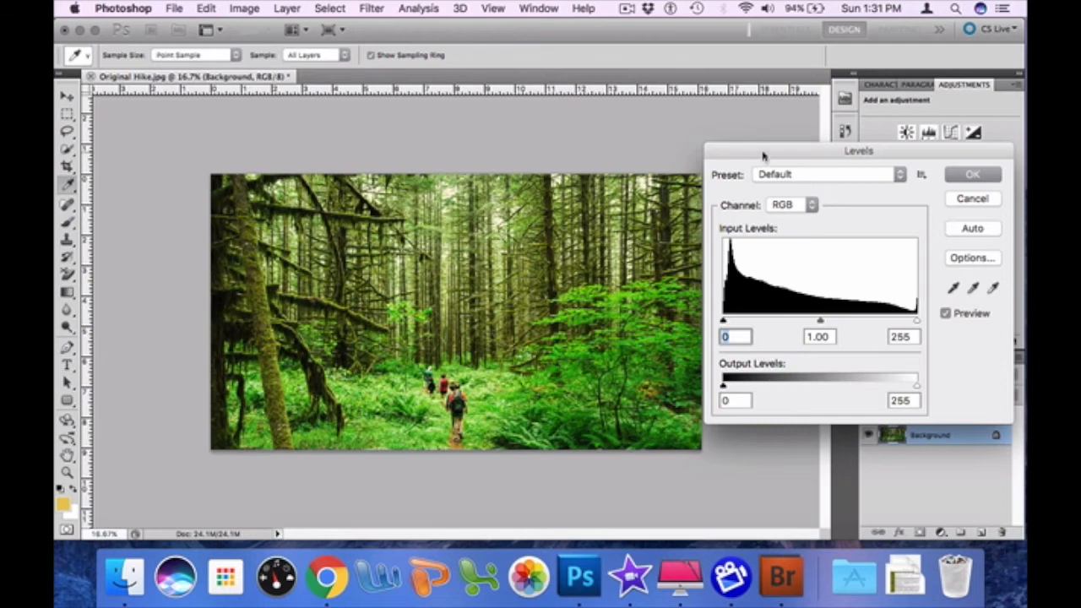
{"action": "left_click_drag", "start_coordinate": [748, 156], "coordinate": [342, 125]}
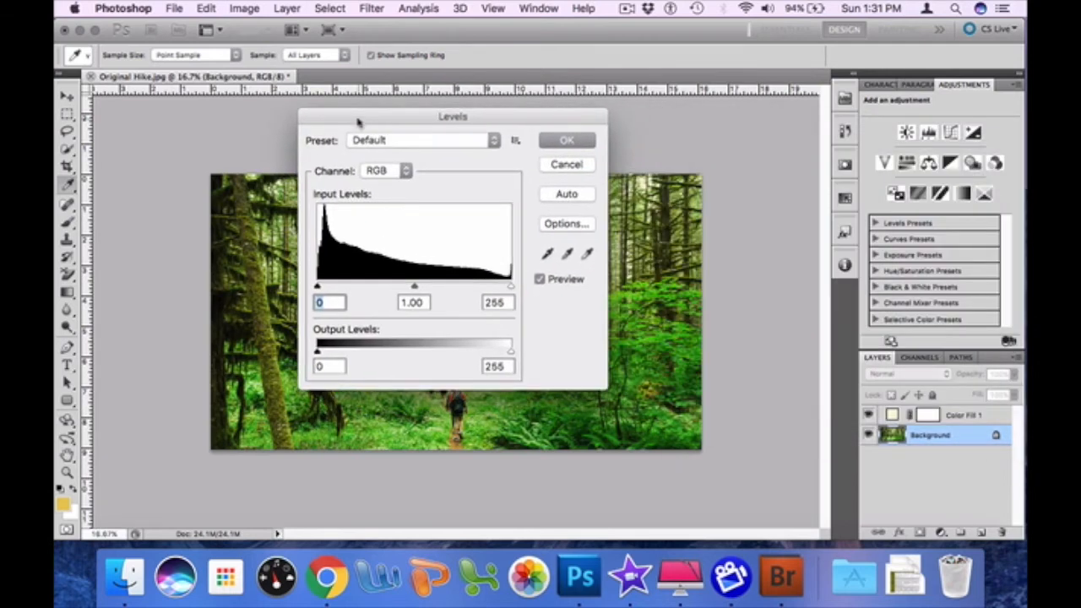
{"action": "left_click", "coordinate": [405, 172]}
{"action": "left_click", "coordinate": [390, 213]}
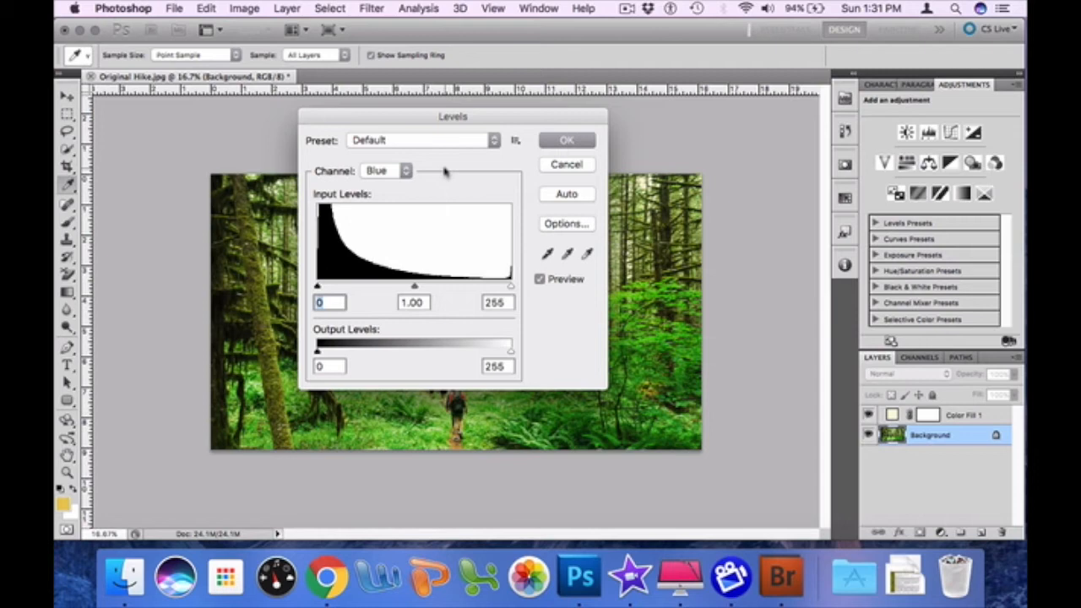
{"action": "left_click", "coordinate": [333, 368]}
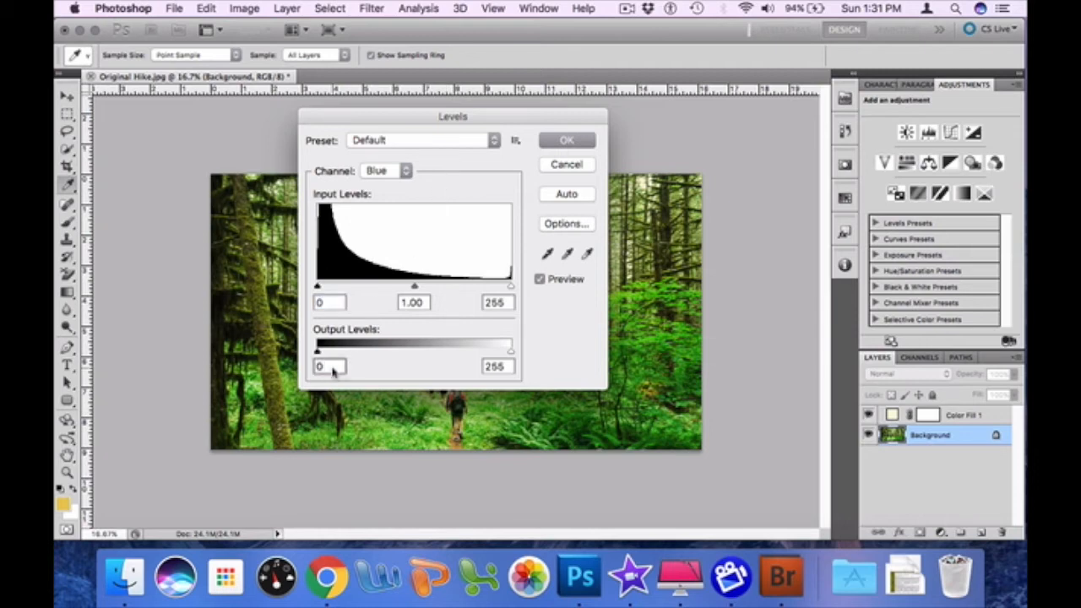
{"action": "key", "text": "BackSpace"}
{"action": "type", "text": "117"}
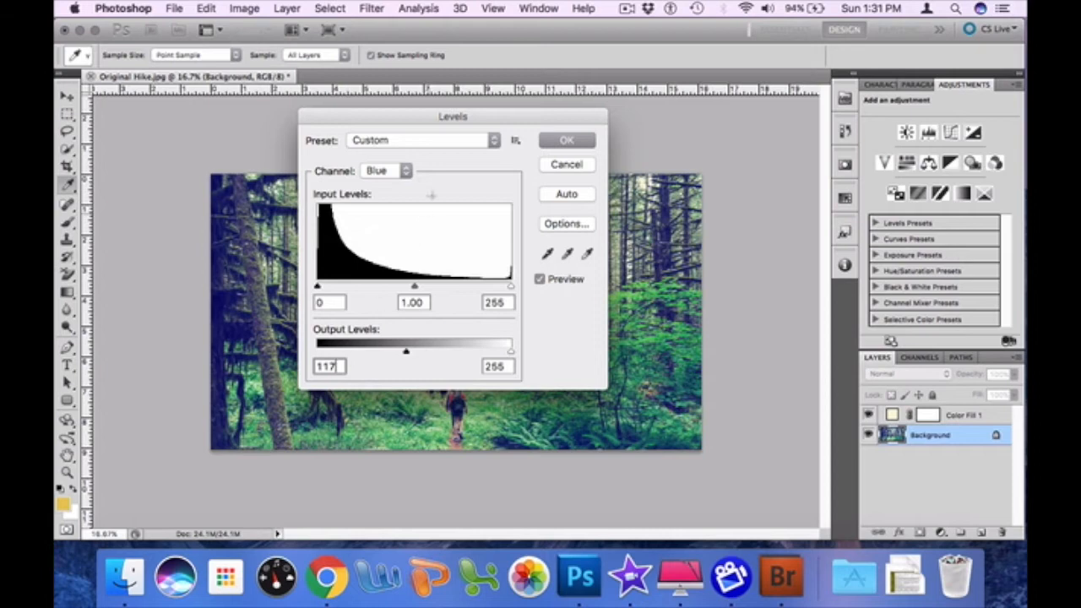
{"action": "left_click_drag", "start_coordinate": [458, 117], "coordinate": [838, 116]}
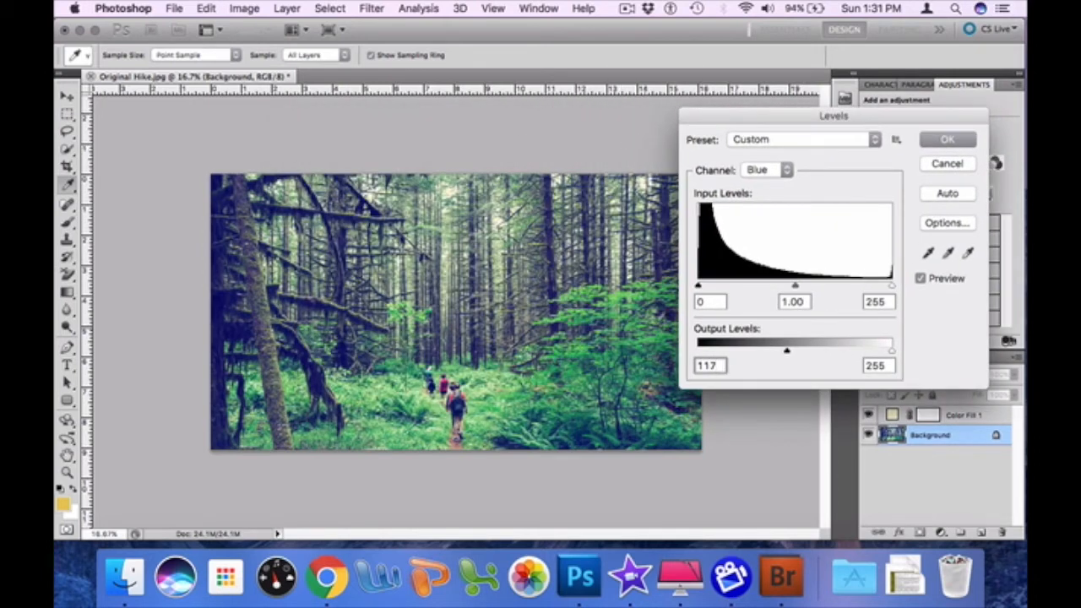
{"action": "left_click", "coordinate": [954, 141]}
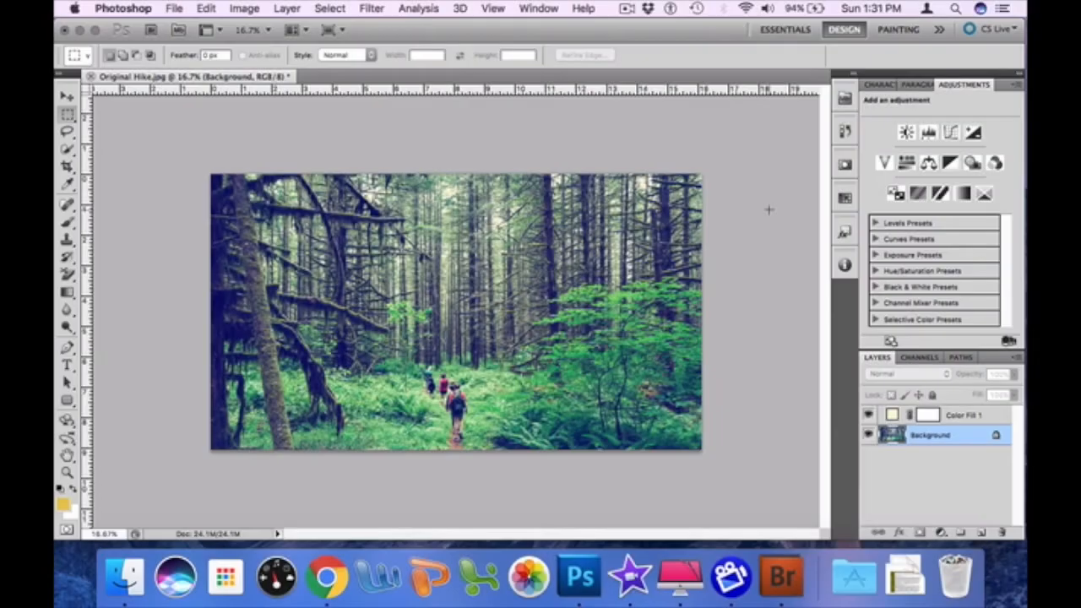
- Lower the Background layer's contrast to -11 with a Brightness/Contrast adjustment
{"action": "left_click", "coordinate": [244, 9]}
{"action": "mouse_move", "coordinate": [259, 54]}
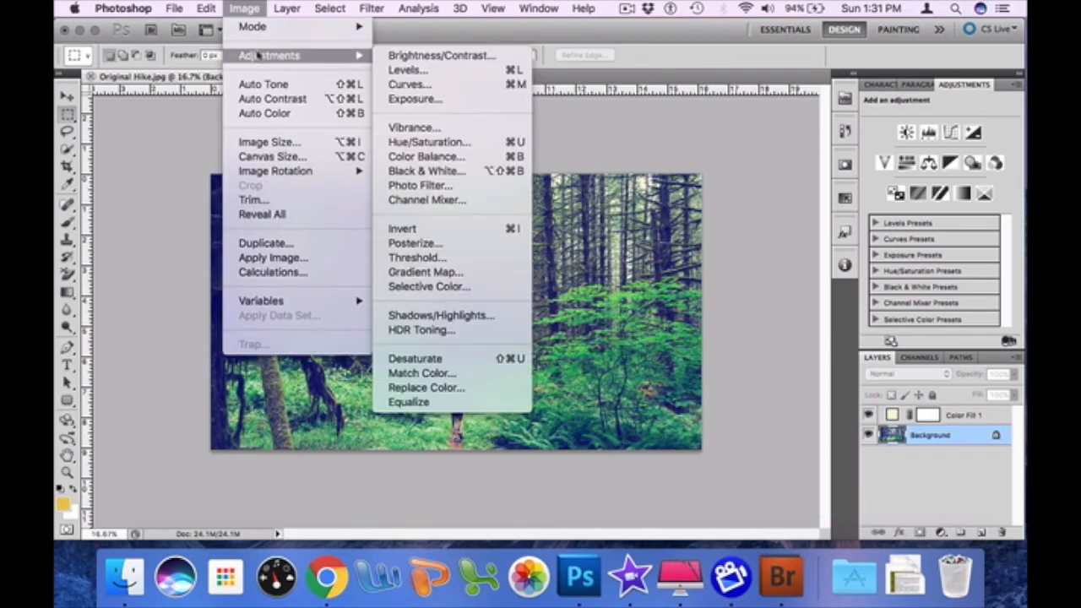
{"action": "left_click", "coordinate": [439, 55]}
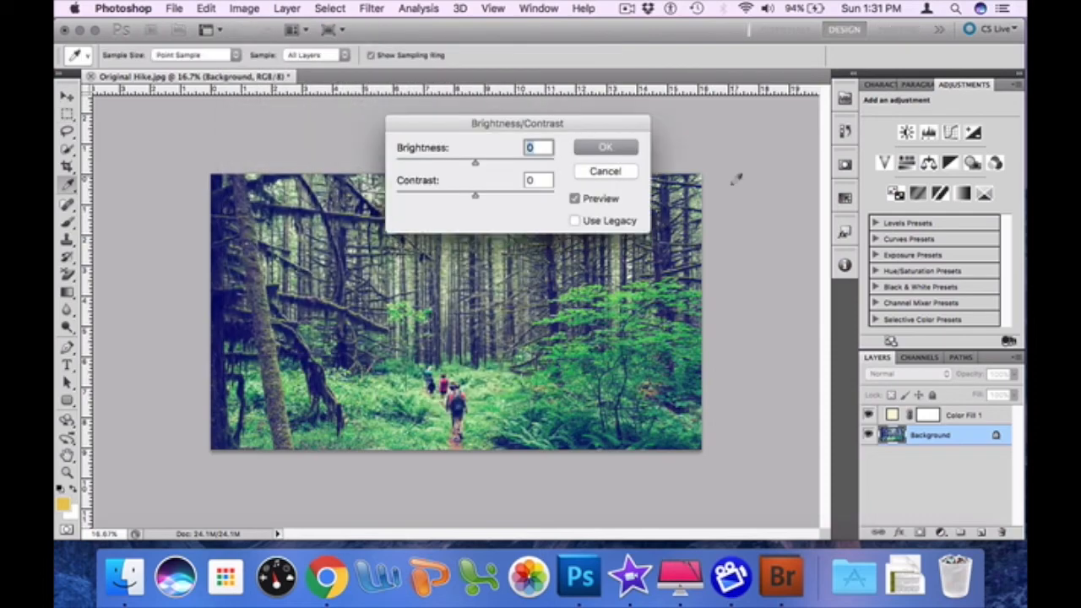
{"action": "left_click", "coordinate": [544, 181]}
{"action": "type", "text": "-11"}
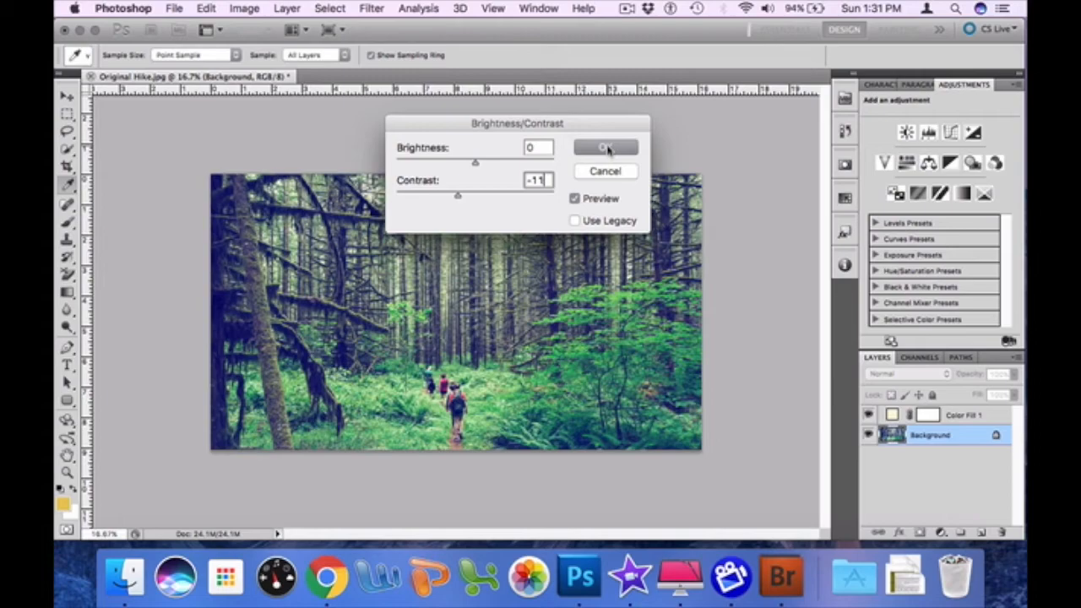
{"action": "left_click", "coordinate": [606, 148]}
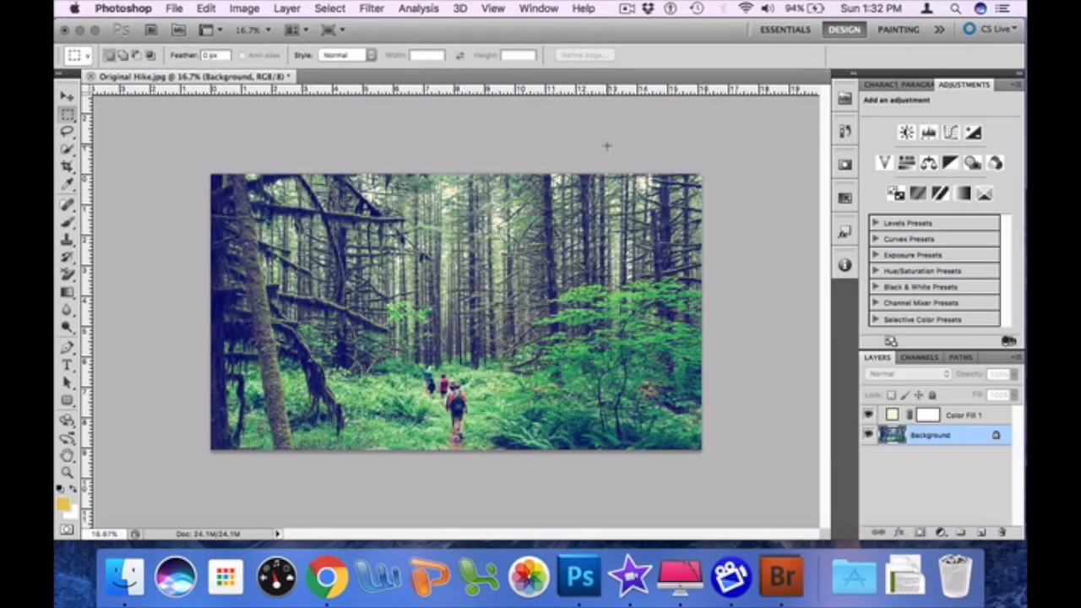
- Apply a Color Balance adjustment to the Background layer's midtones with color levels 62, 25 and 34
{"action": "left_click", "coordinate": [234, 7]}
{"action": "mouse_move", "coordinate": [266, 61]}
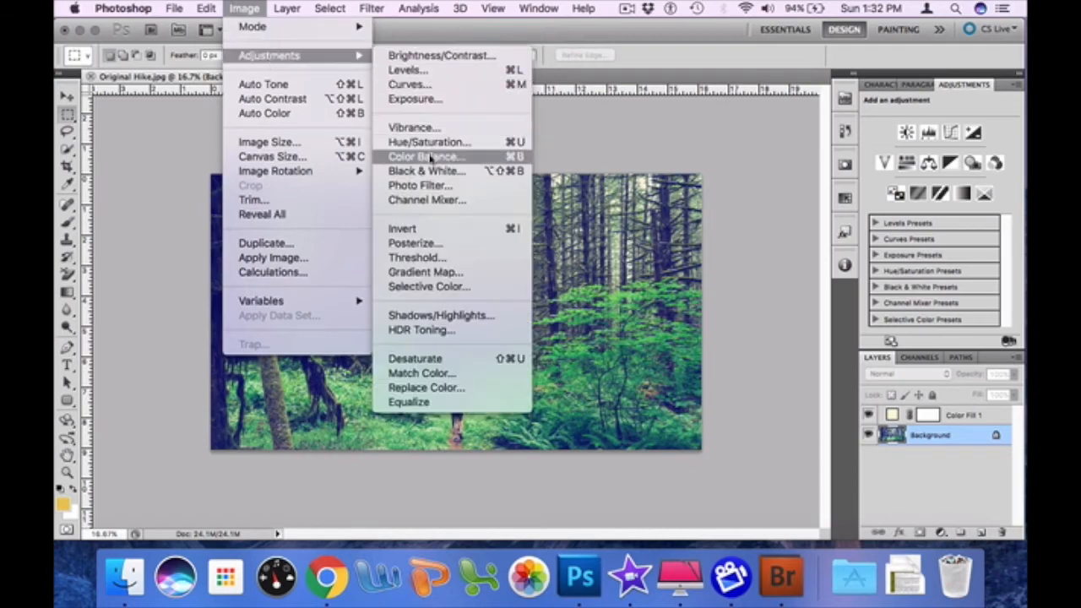
{"action": "left_click", "coordinate": [431, 159]}
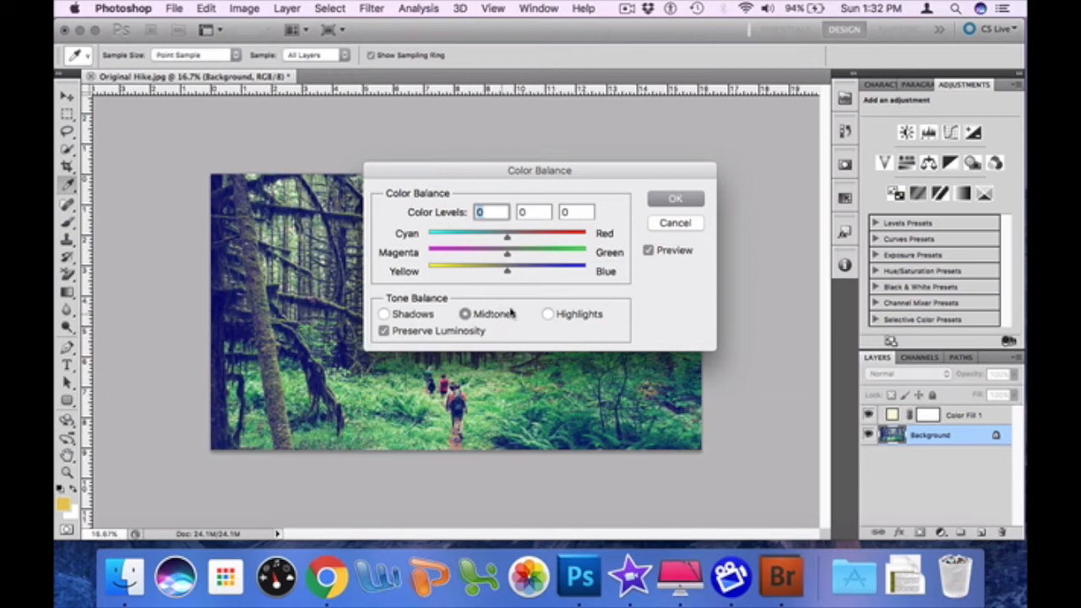
{"action": "key", "text": "BackSpace"}
{"action": "type", "text": "62"}
{"action": "key", "text": "Tab"}
{"action": "type", "text": "5"}
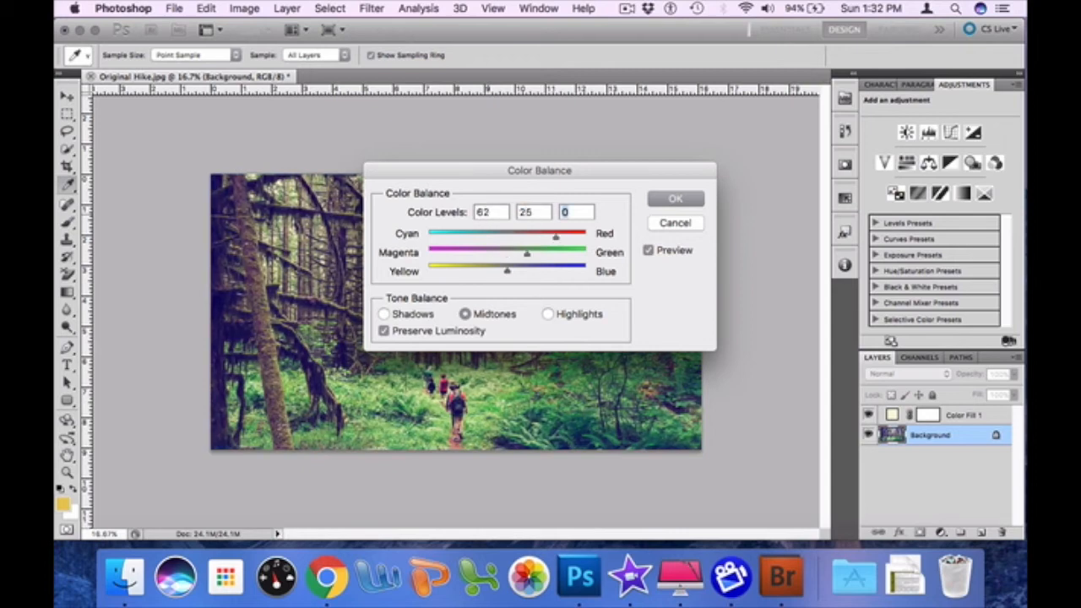
{"action": "key", "text": "Tab"}
{"action": "type", "text": "34"}
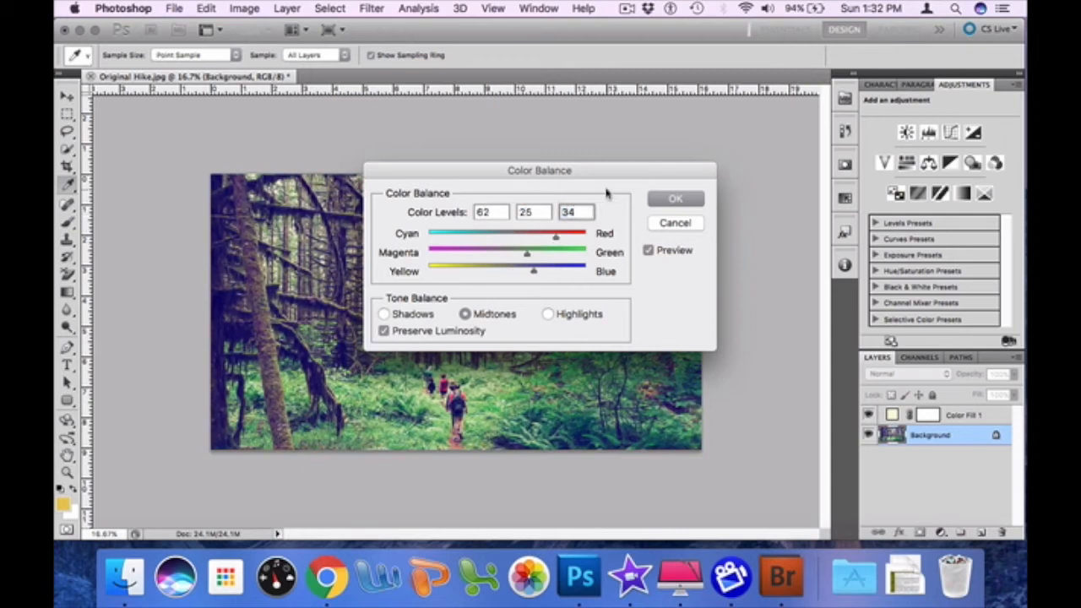
{"action": "left_click", "coordinate": [666, 201]}
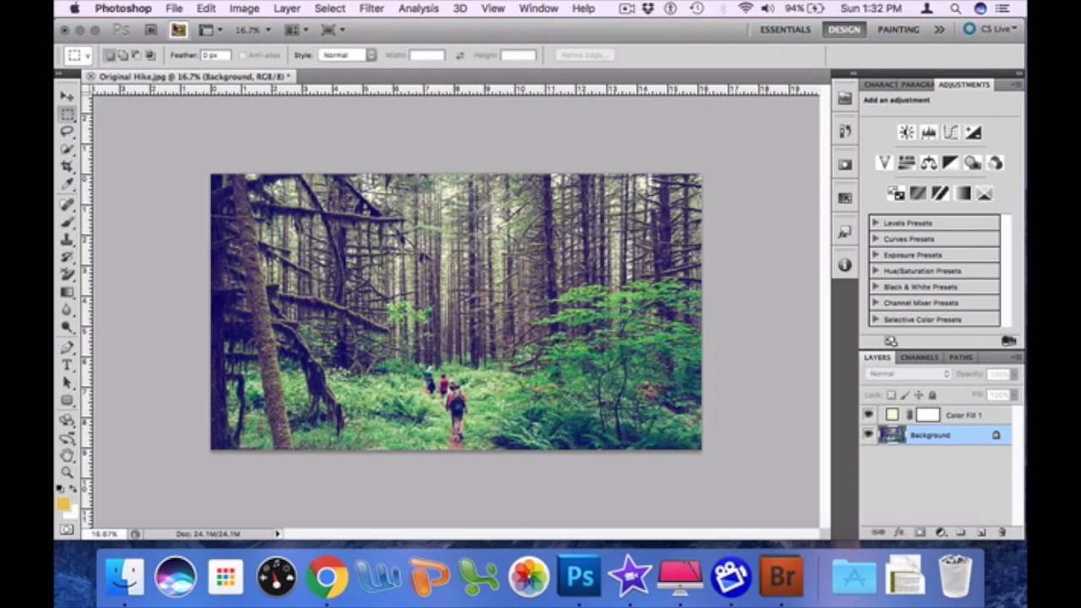
- Save a JPEG copy of the edited photo to the Desktop at quality 10 with Baseline Optimized format
{"action": "left_click", "coordinate": [173, 7]}
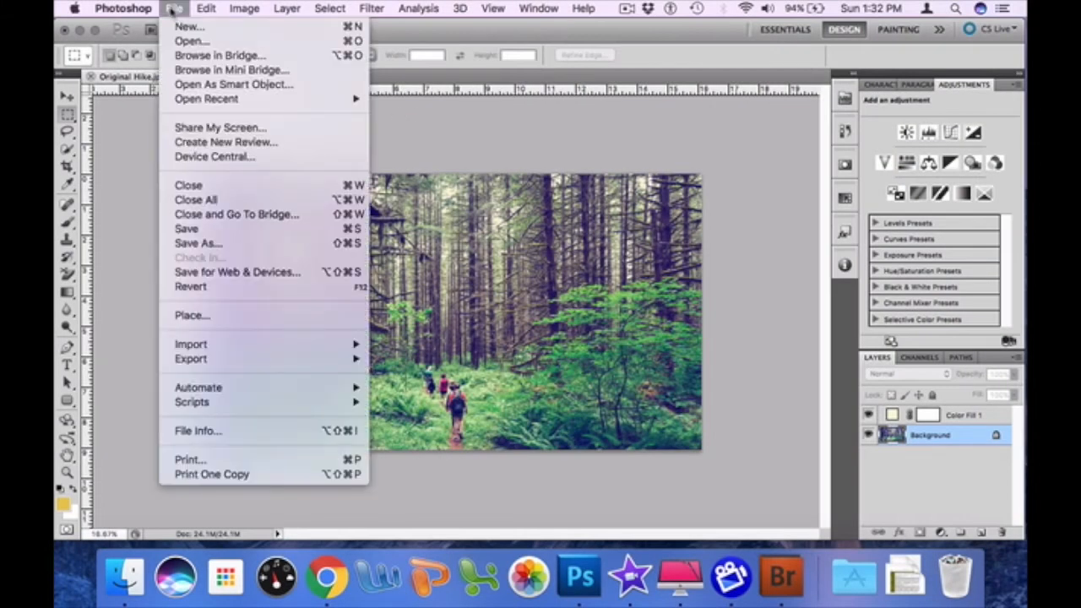
{"action": "left_click", "coordinate": [203, 243]}
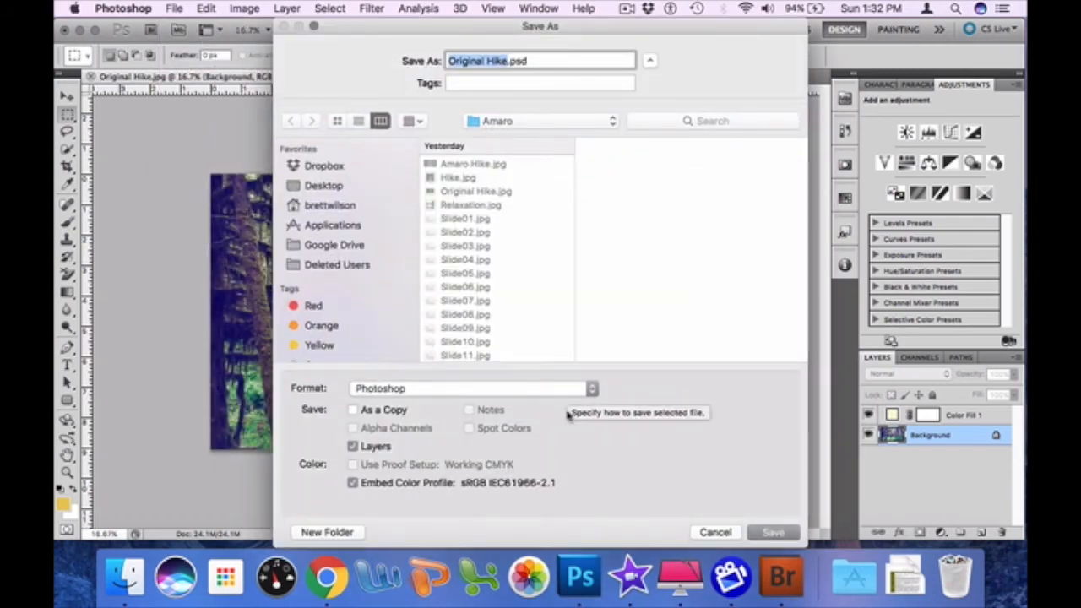
{"action": "left_click", "coordinate": [590, 387]}
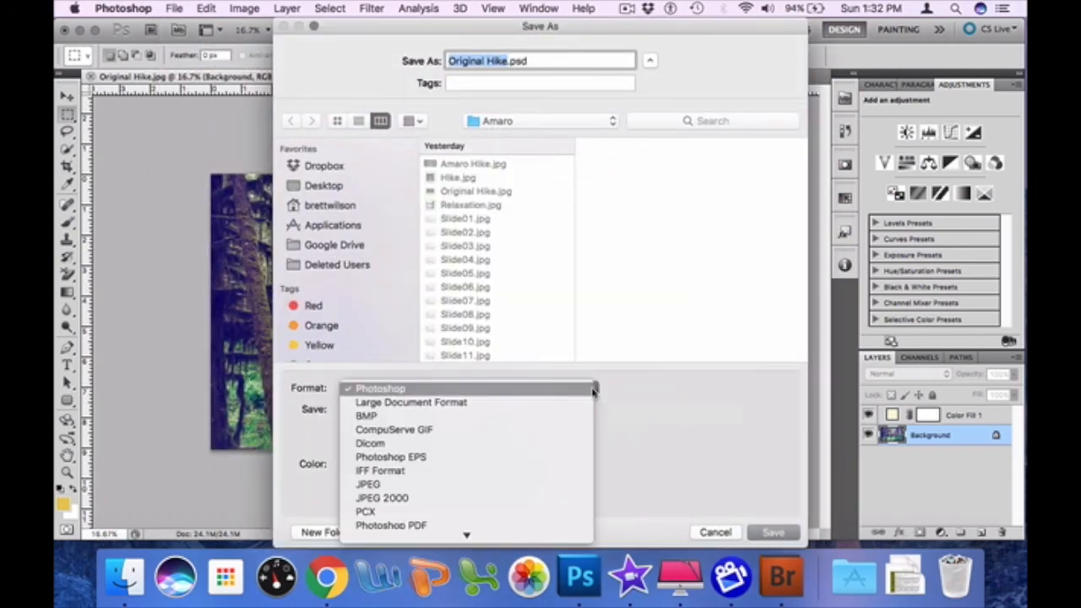
{"action": "left_click", "coordinate": [559, 485]}
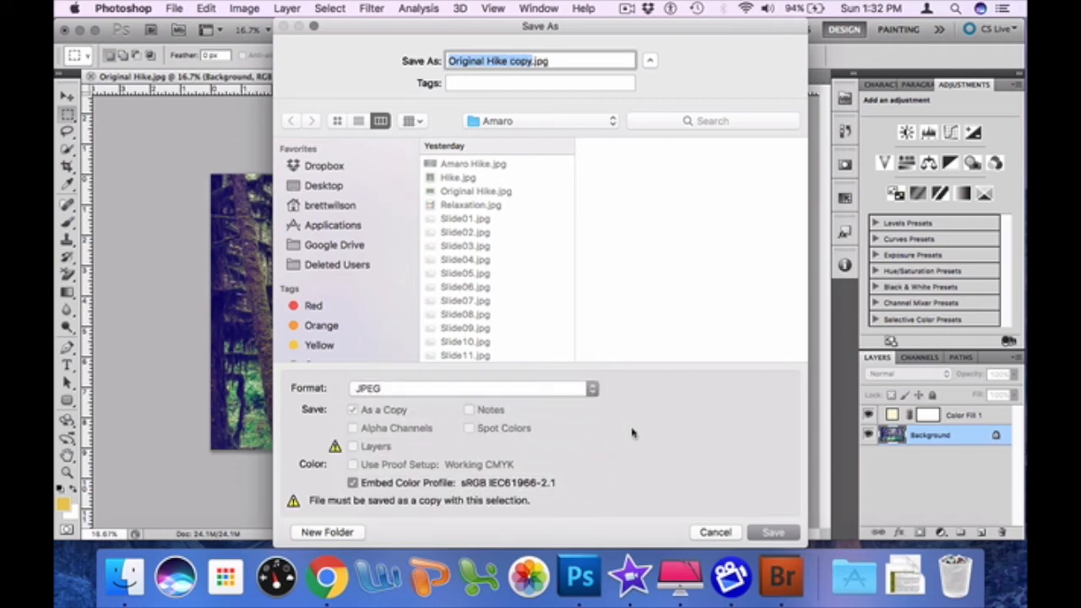
{"action": "left_click", "coordinate": [321, 187]}
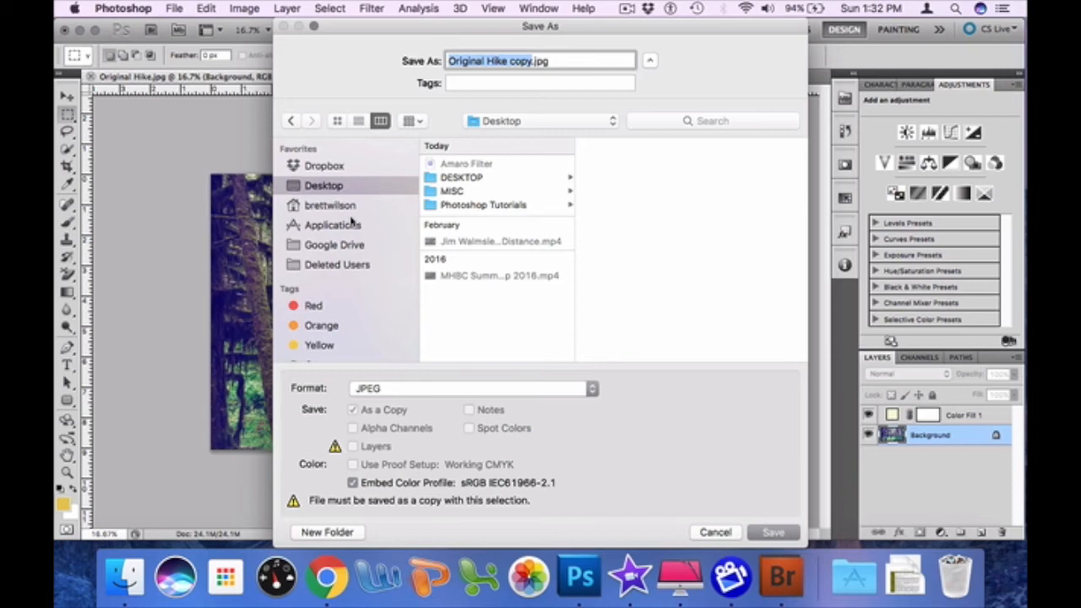
{"action": "left_click", "coordinate": [773, 532]}
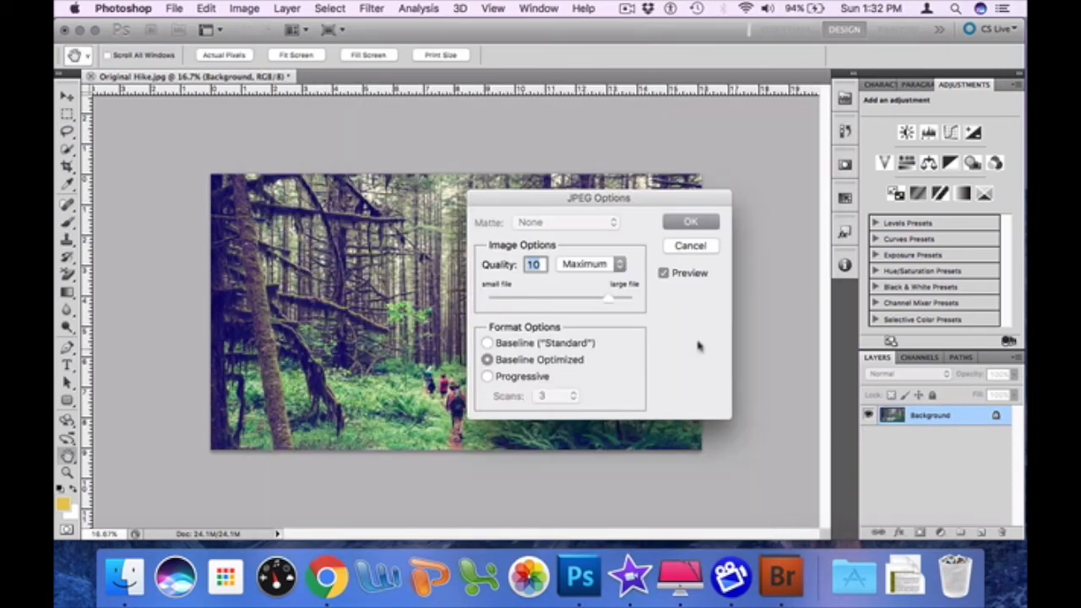
{"action": "left_click", "coordinate": [691, 221]}
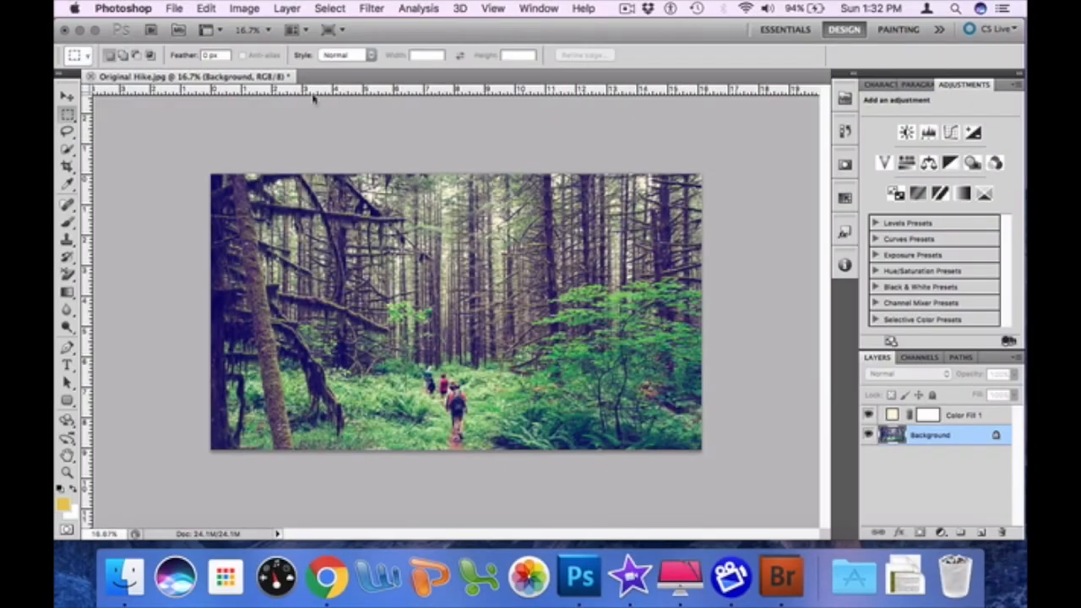
- Minimize the document, switch to Adobe Bridge and open Original Hike copy.jpg from the Desktop in Camera Raw
{"action": "left_click", "coordinate": [80, 31]}
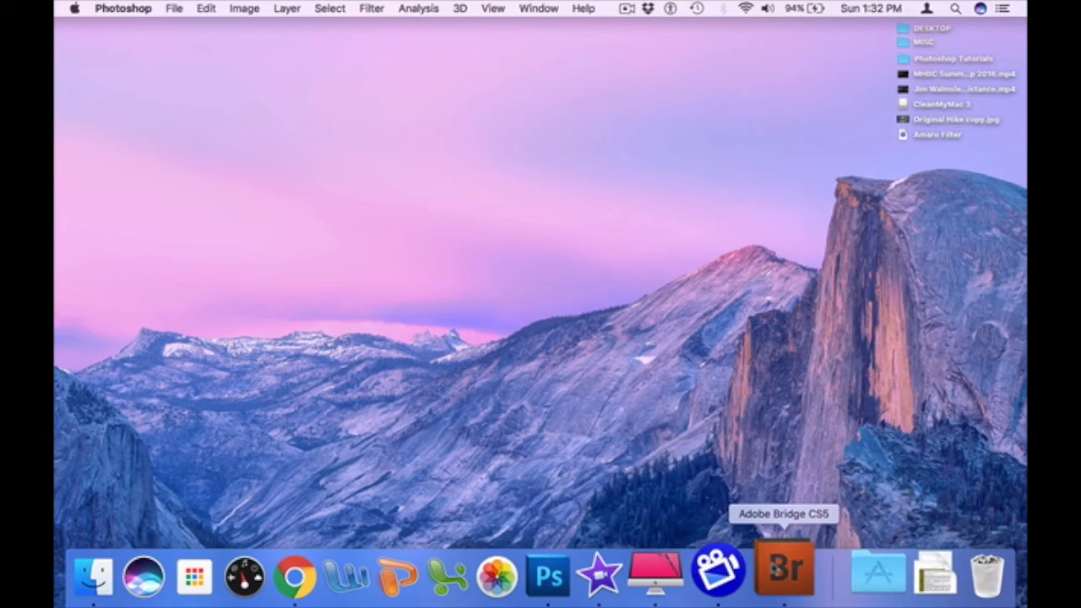
{"action": "left_click", "coordinate": [783, 567]}
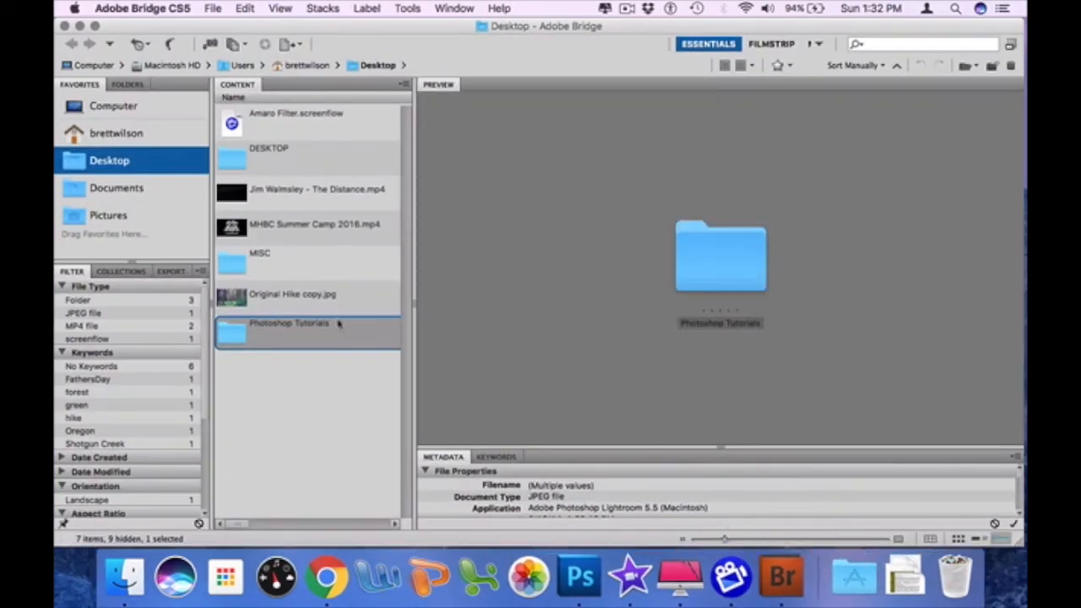
{"action": "left_click", "coordinate": [309, 297]}
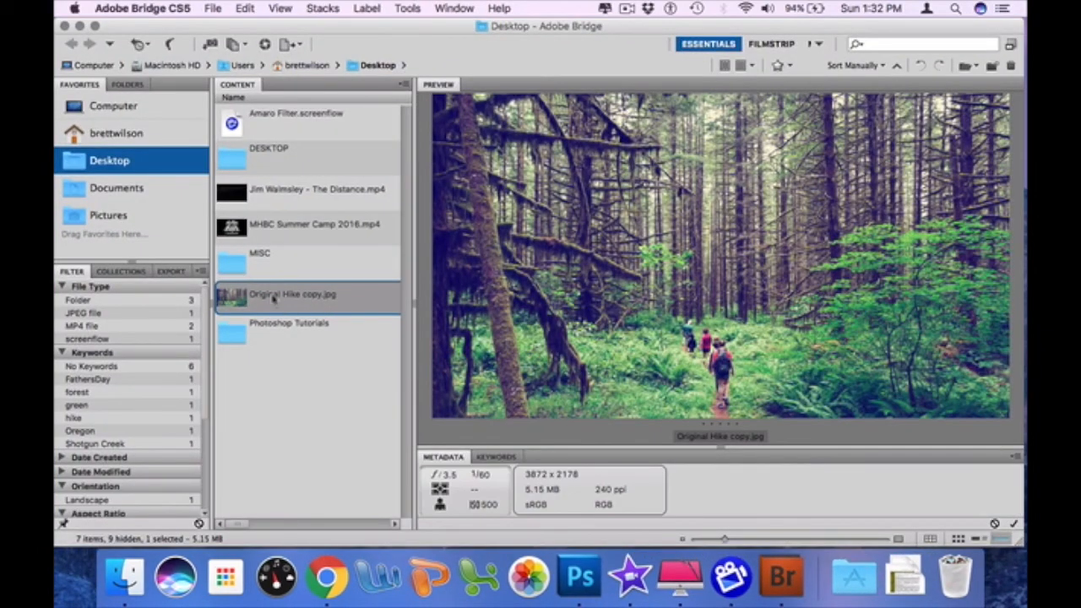
{"action": "right_click", "coordinate": [277, 298]}
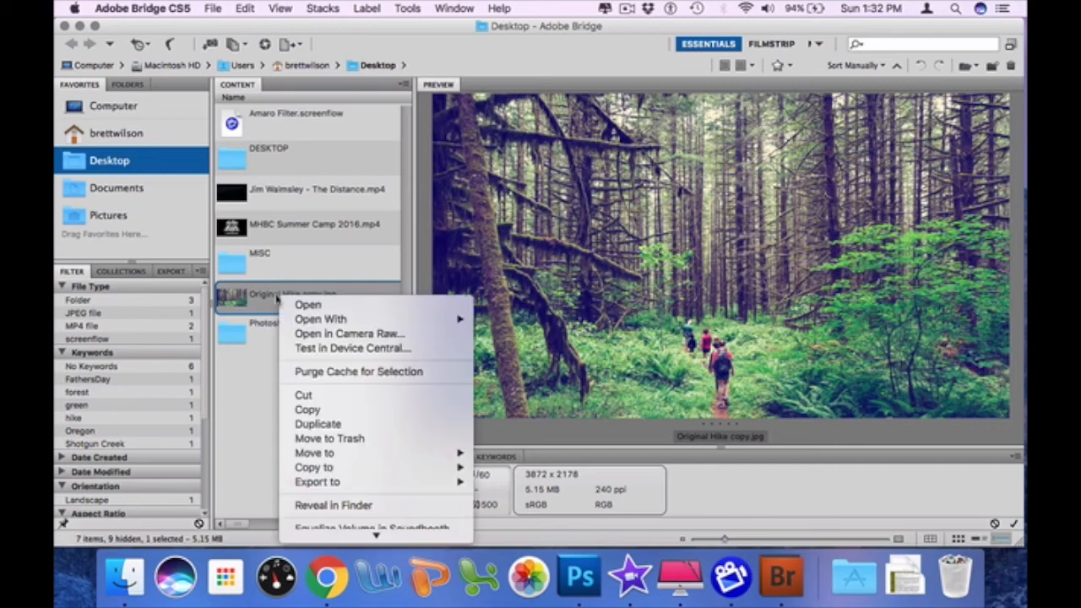
{"action": "left_click", "coordinate": [312, 336]}
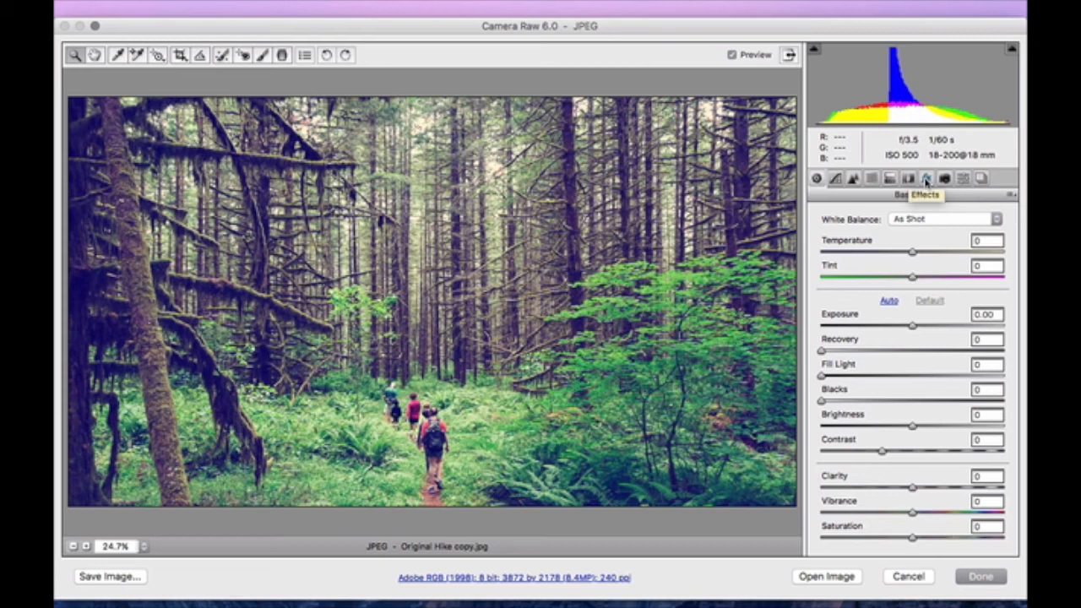
- Add a Highlight Priority post-crop vignette with Amount -45 and Highlights 50
{"action": "left_click", "coordinate": [926, 179]}
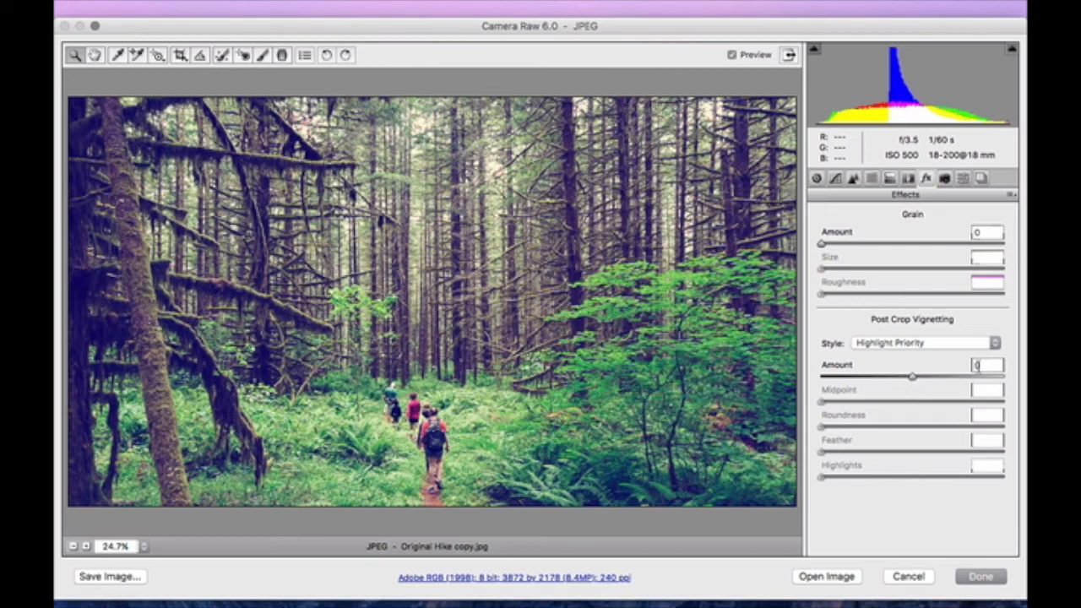
{"action": "double_click", "coordinate": [977, 365]}
{"action": "type", "text": "-45"}
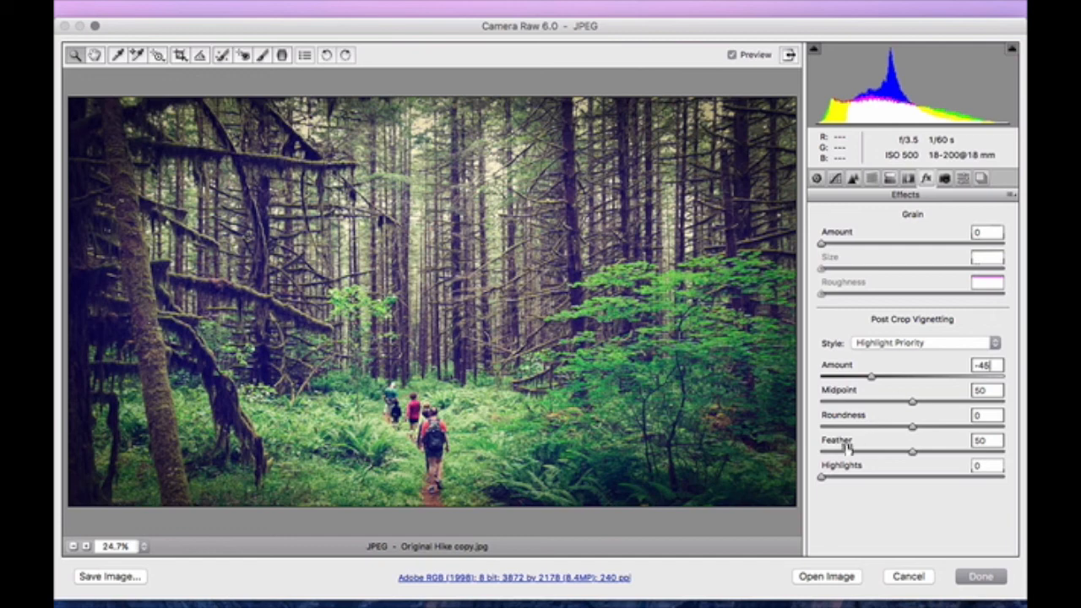
{"action": "left_click", "coordinate": [985, 469]}
{"action": "type", "text": "50"}
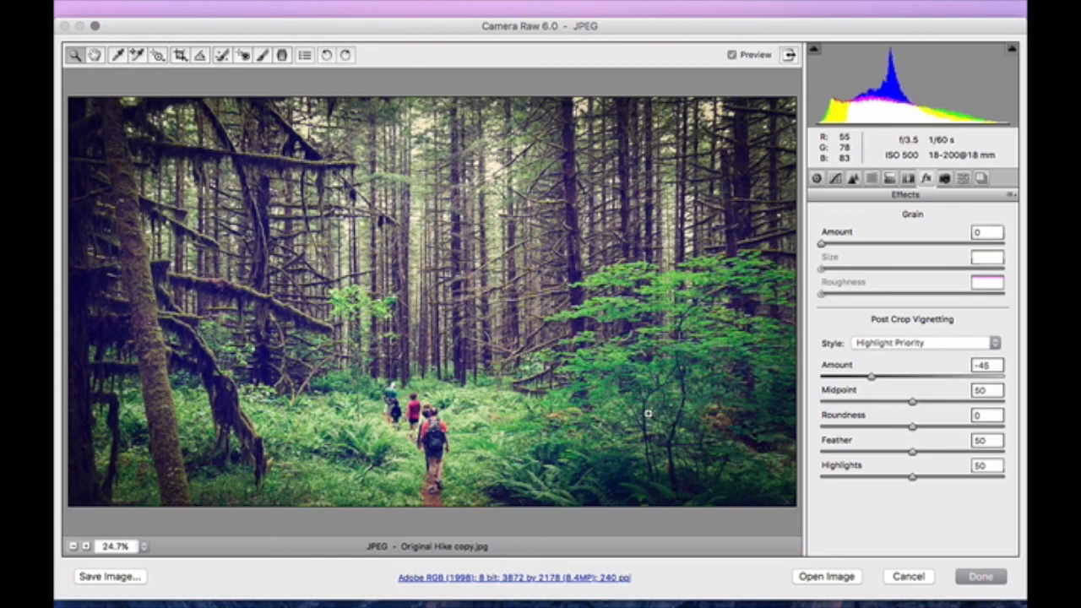
- Save the vignetted image as a quality 8 JPEG on the Desktop and finish the Camera Raw edit
{"action": "left_click", "coordinate": [109, 578]}
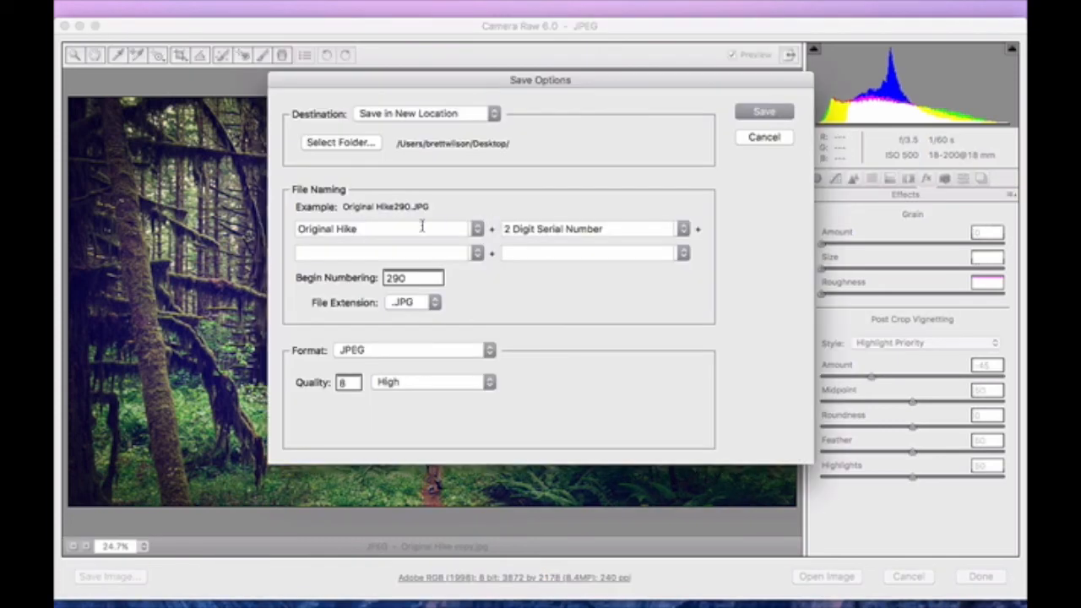
{"action": "left_click", "coordinate": [754, 113]}
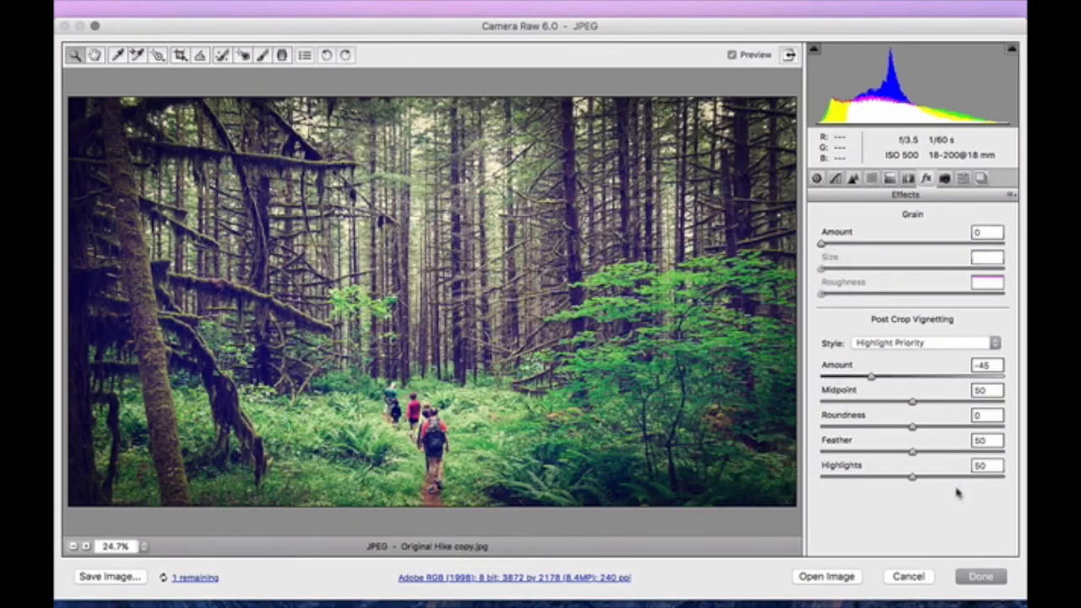
{"action": "left_click", "coordinate": [981, 576]}
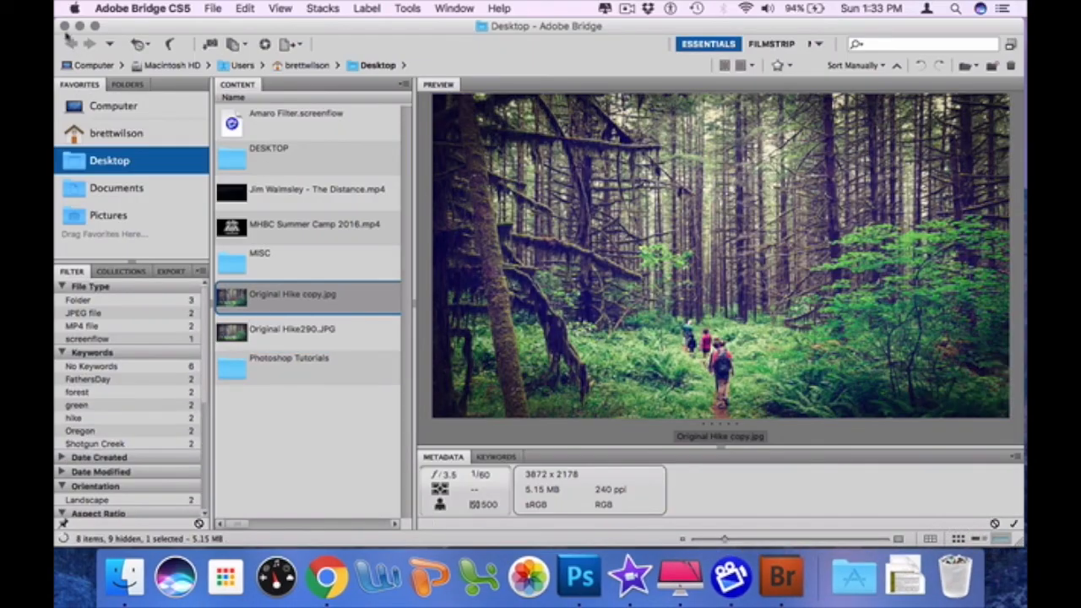